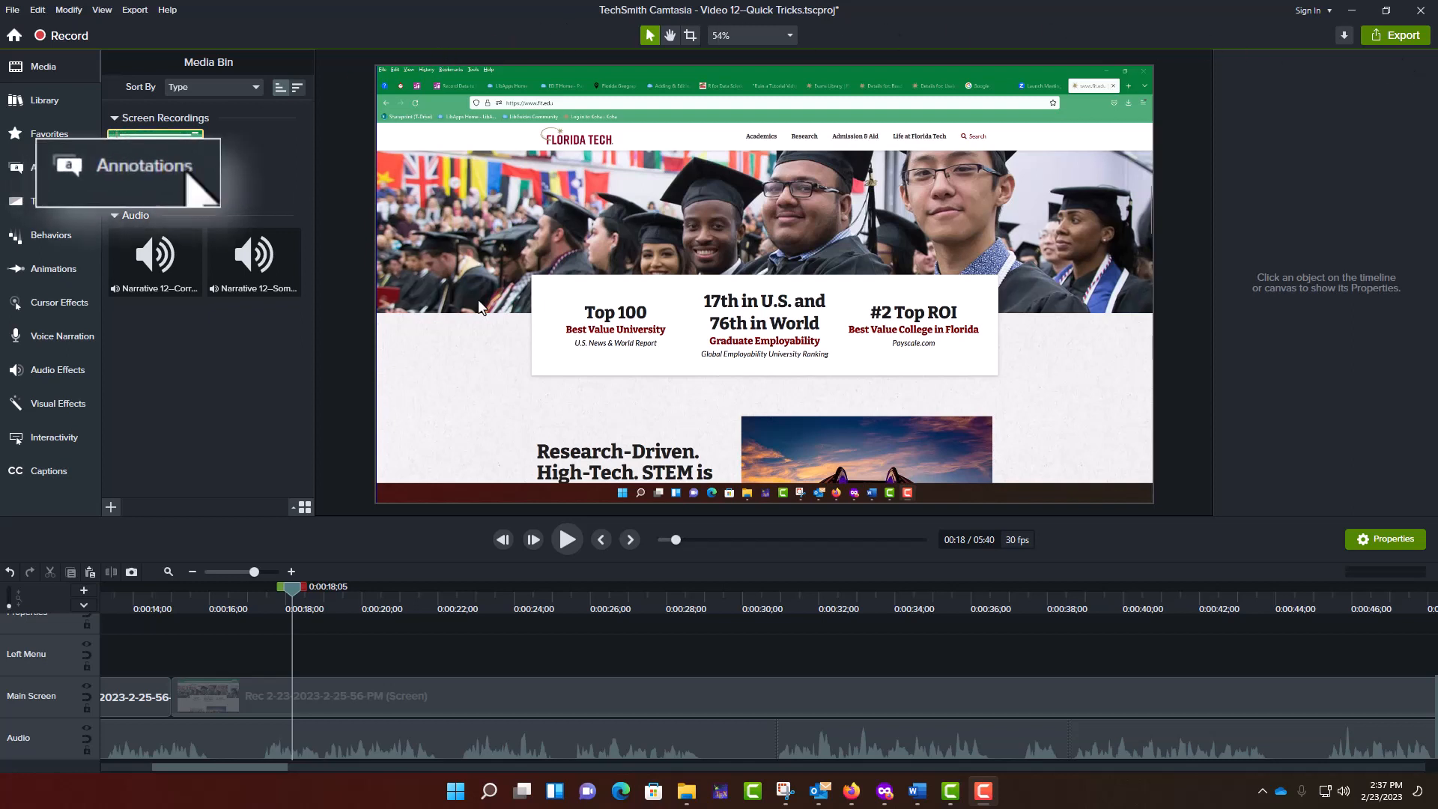
# - Add a red speech bubble callout above the "Top 100" text and adjust its clip to run from about 17 to 20 seconds
pyautogui.click(75, 174)
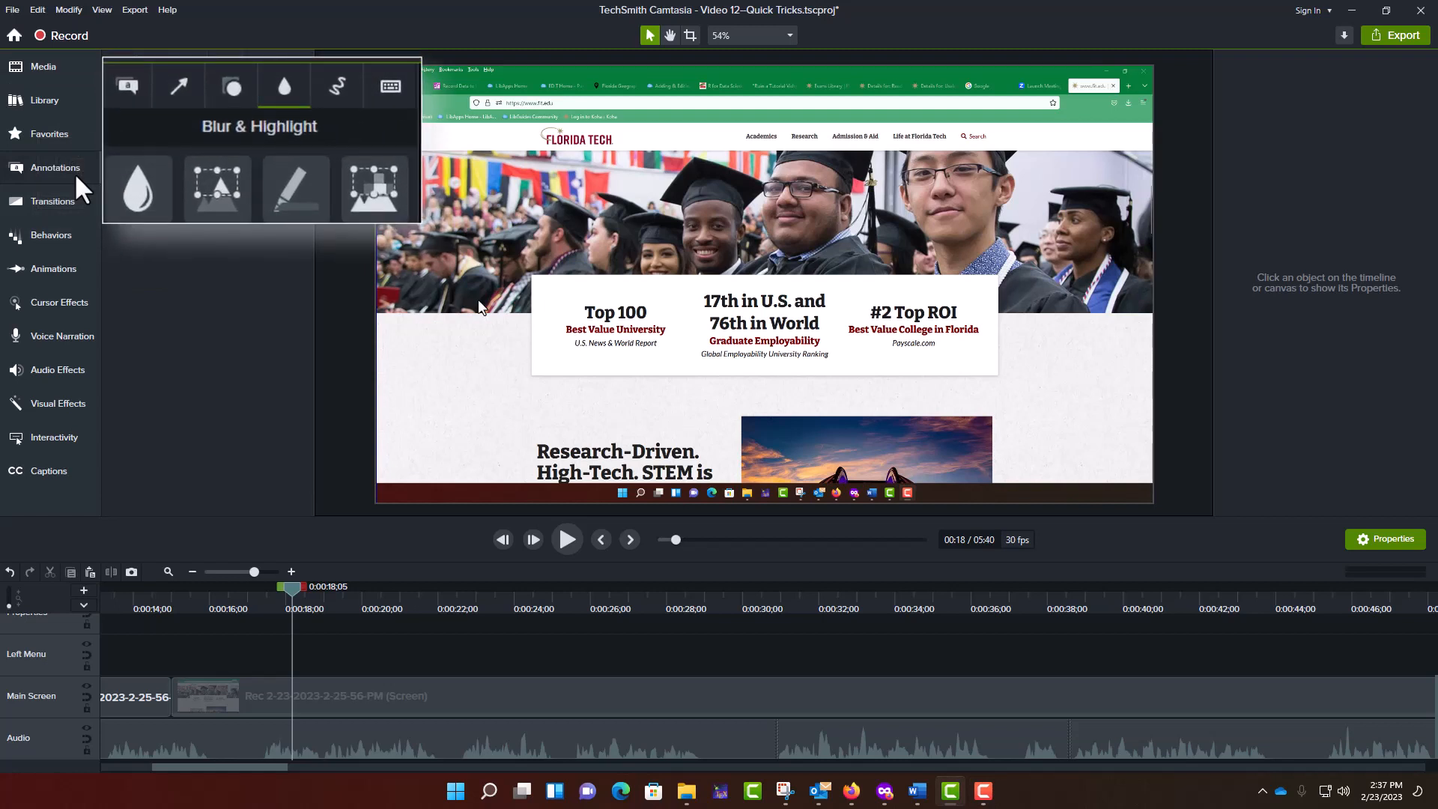
pyautogui.click(128, 84)
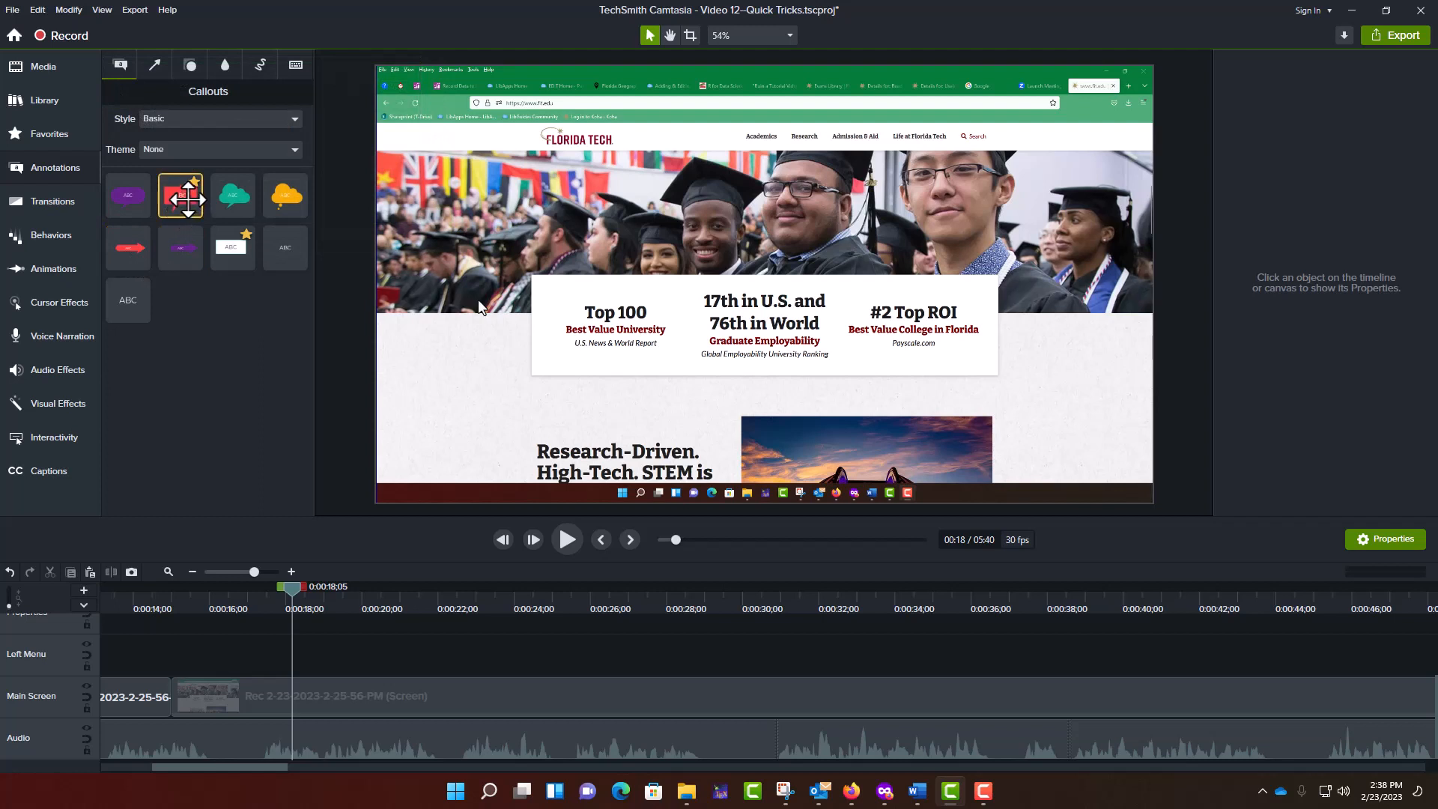
pyautogui.moveTo(188, 198); pyautogui.dragTo(657, 217)
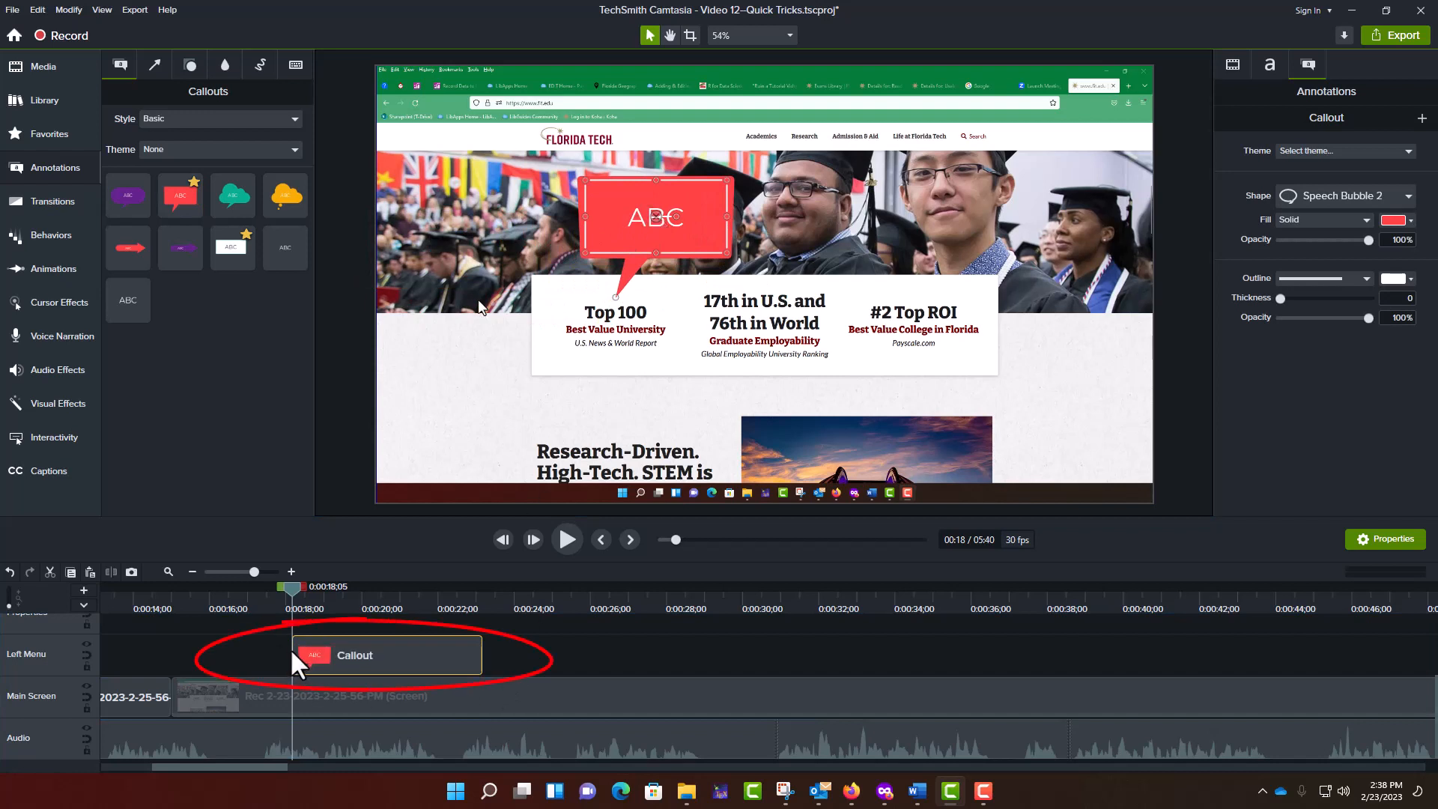
pyautogui.moveTo(290, 648); pyautogui.dragTo(260, 651)
pyautogui.moveTo(482, 647); pyautogui.dragTo(379, 650)
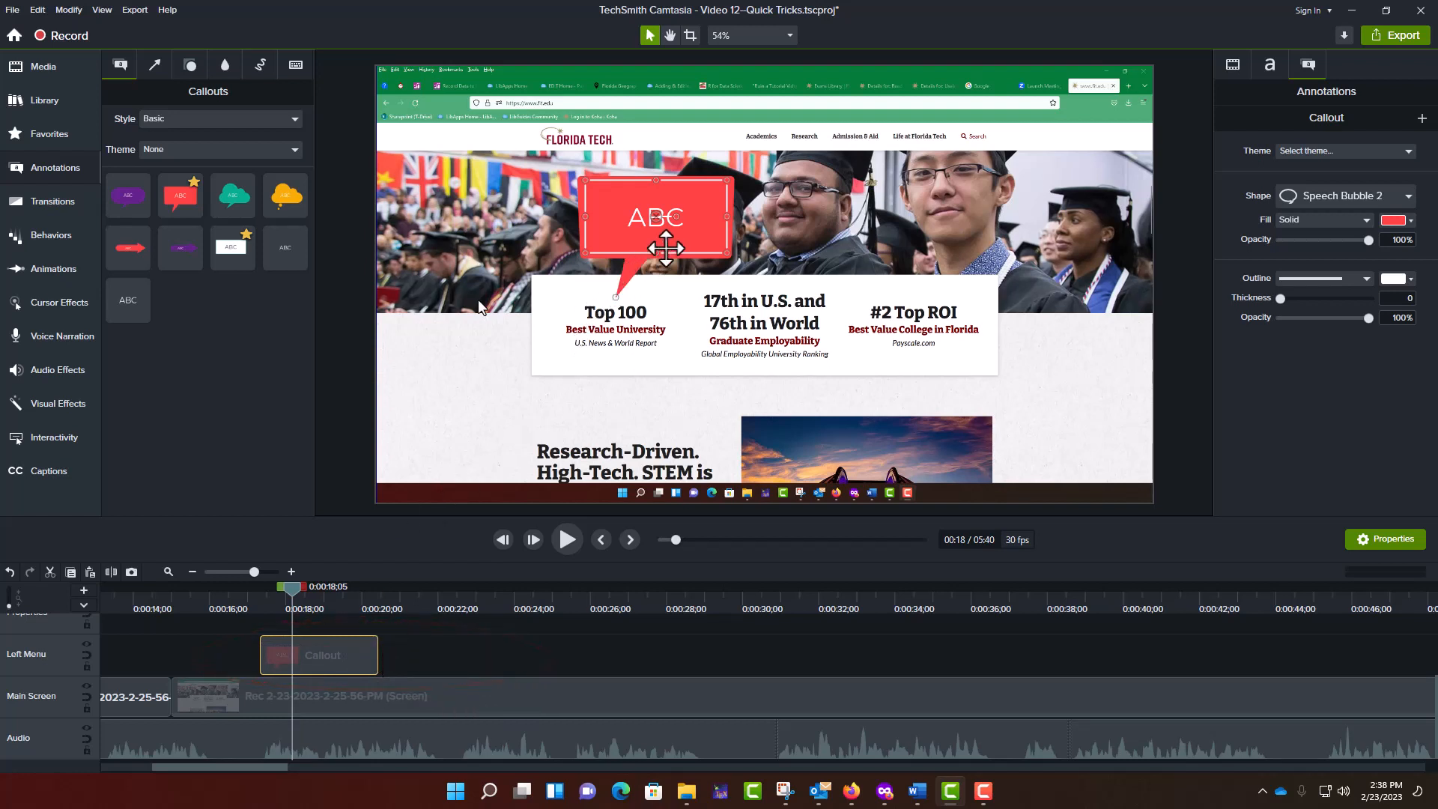
# - Replace the placeholder text in the speech bubble callout with "Wow!!"
pyautogui.doubleClick(656, 220)
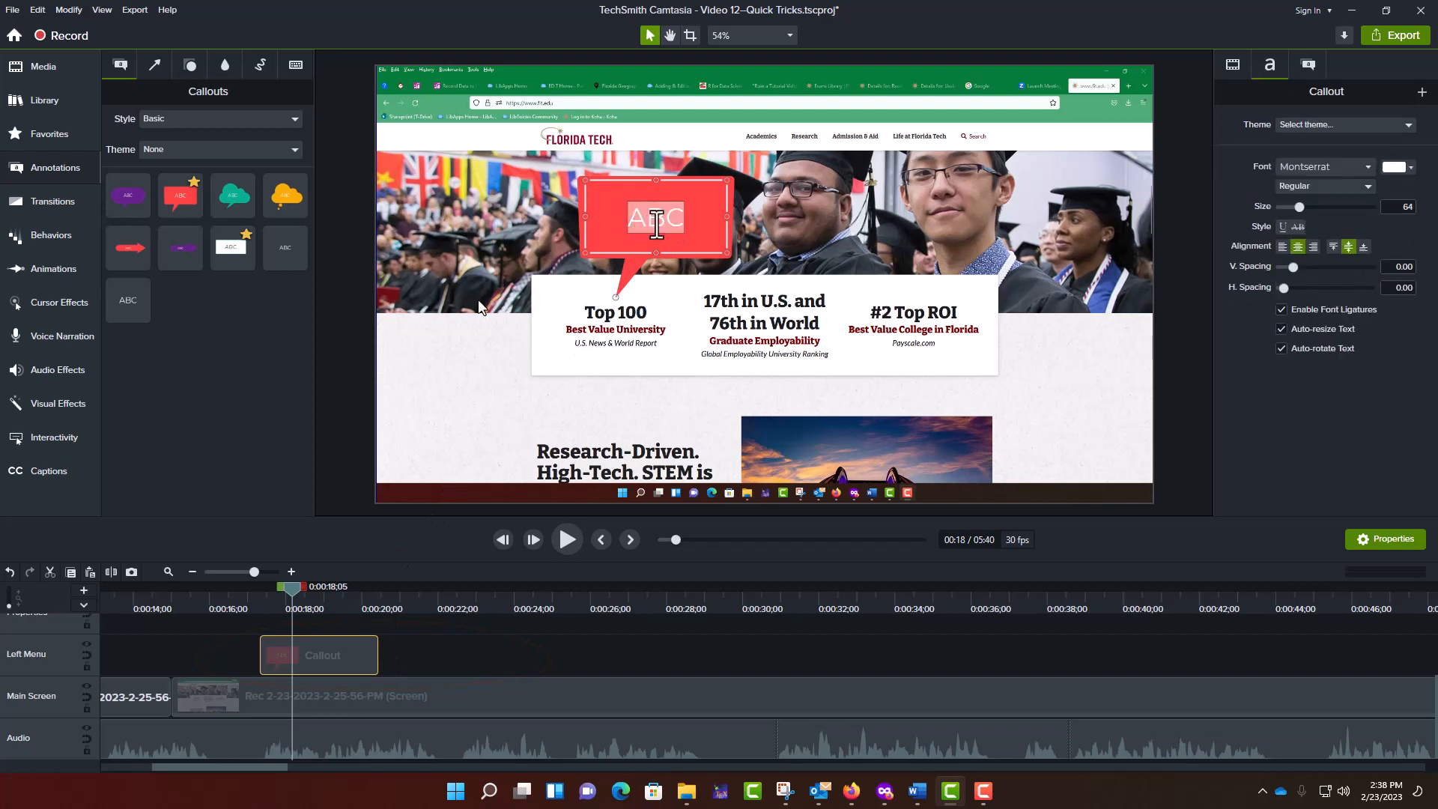
pyautogui.write('Wow!!')
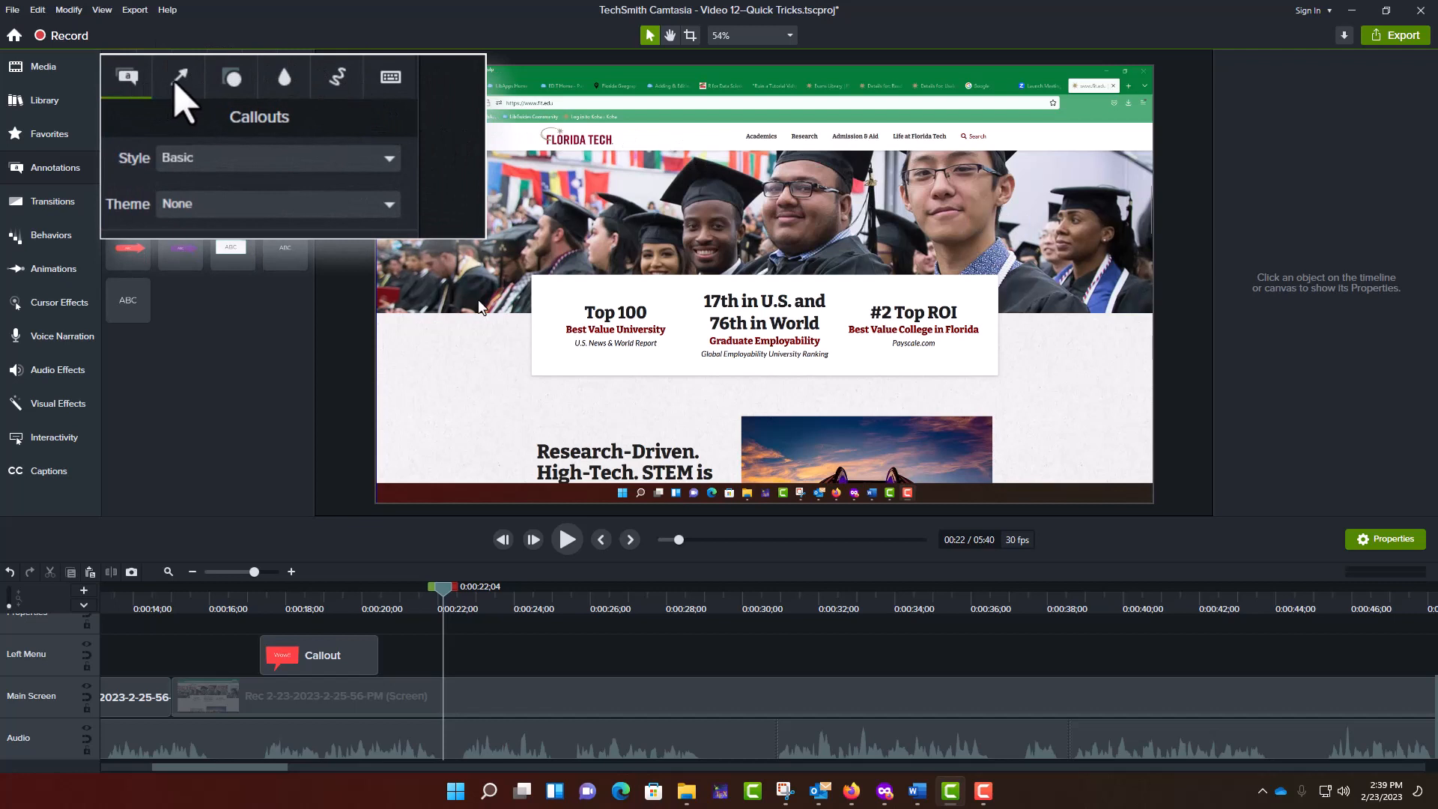
# - Add a Spotlight over the "Top 100" text at about 22 seconds, then shift its clip slightly earlier and shorten it to about 2.5 seconds
pyautogui.click(154, 66)
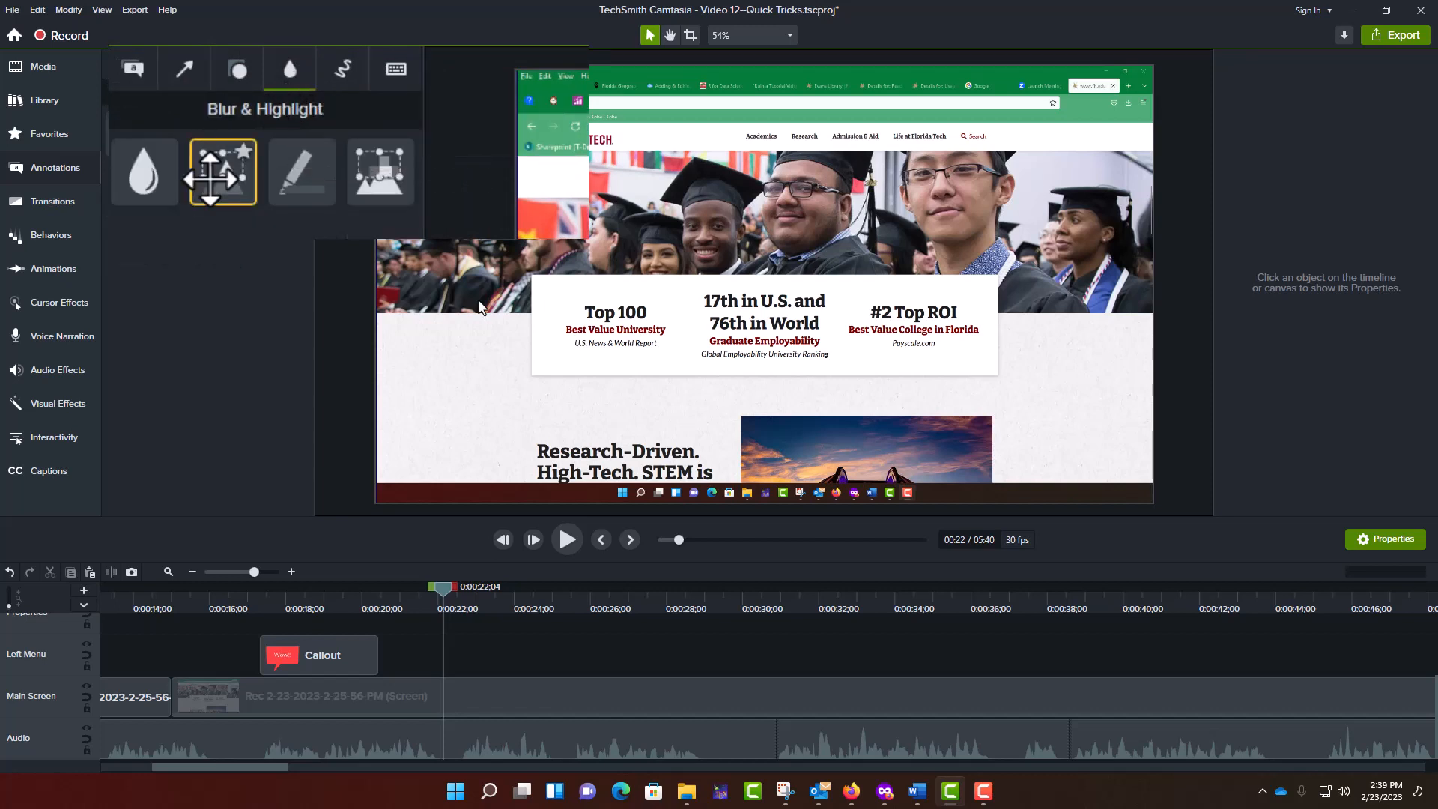
pyautogui.moveTo(214, 179)
pyautogui.mouseDown()
pyautogui.moveTo(338, 208)
pyautogui.moveTo(636, 357)
pyautogui.moveTo(633, 328)
pyautogui.mouseUp()
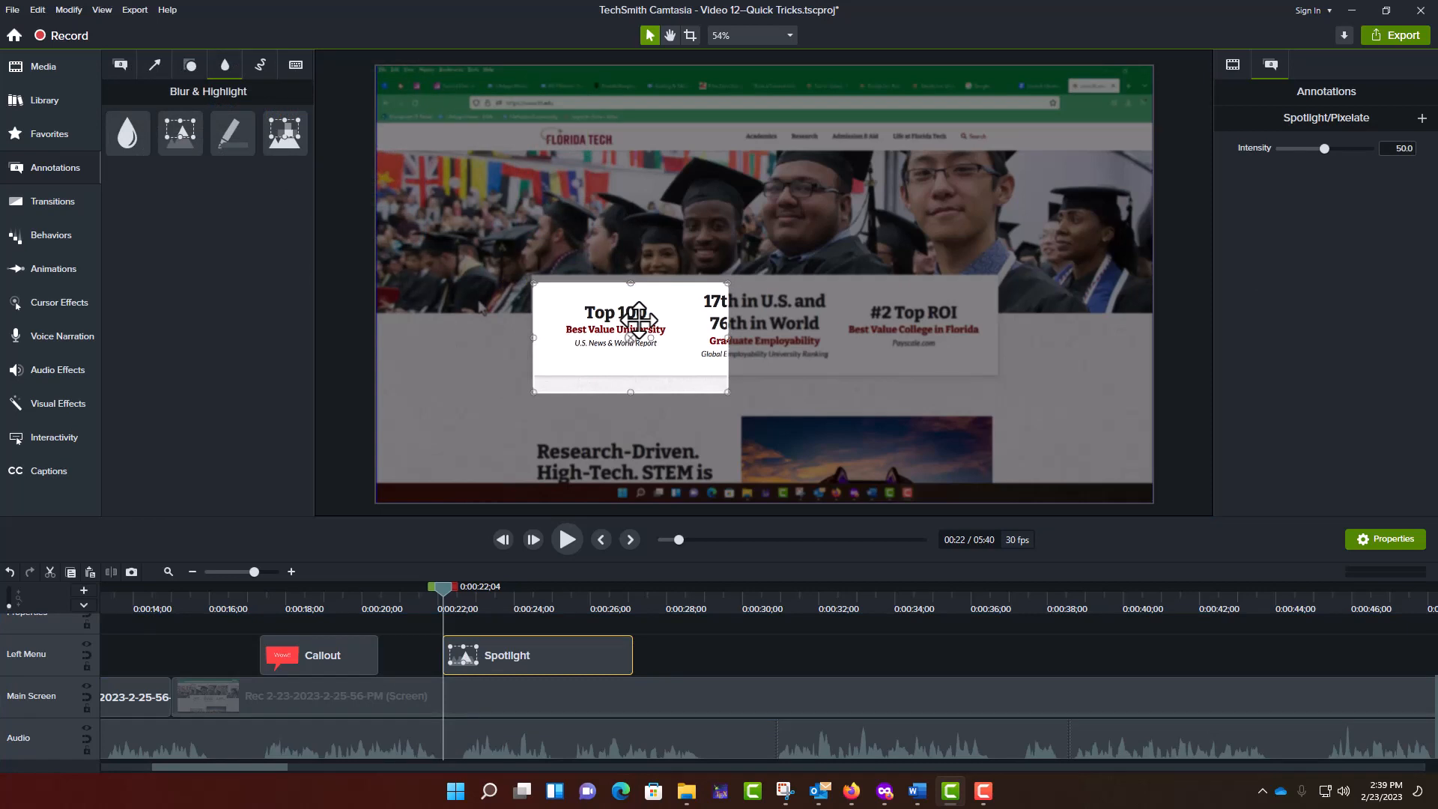
pyautogui.moveTo(498, 653); pyautogui.dragTo(482, 648)
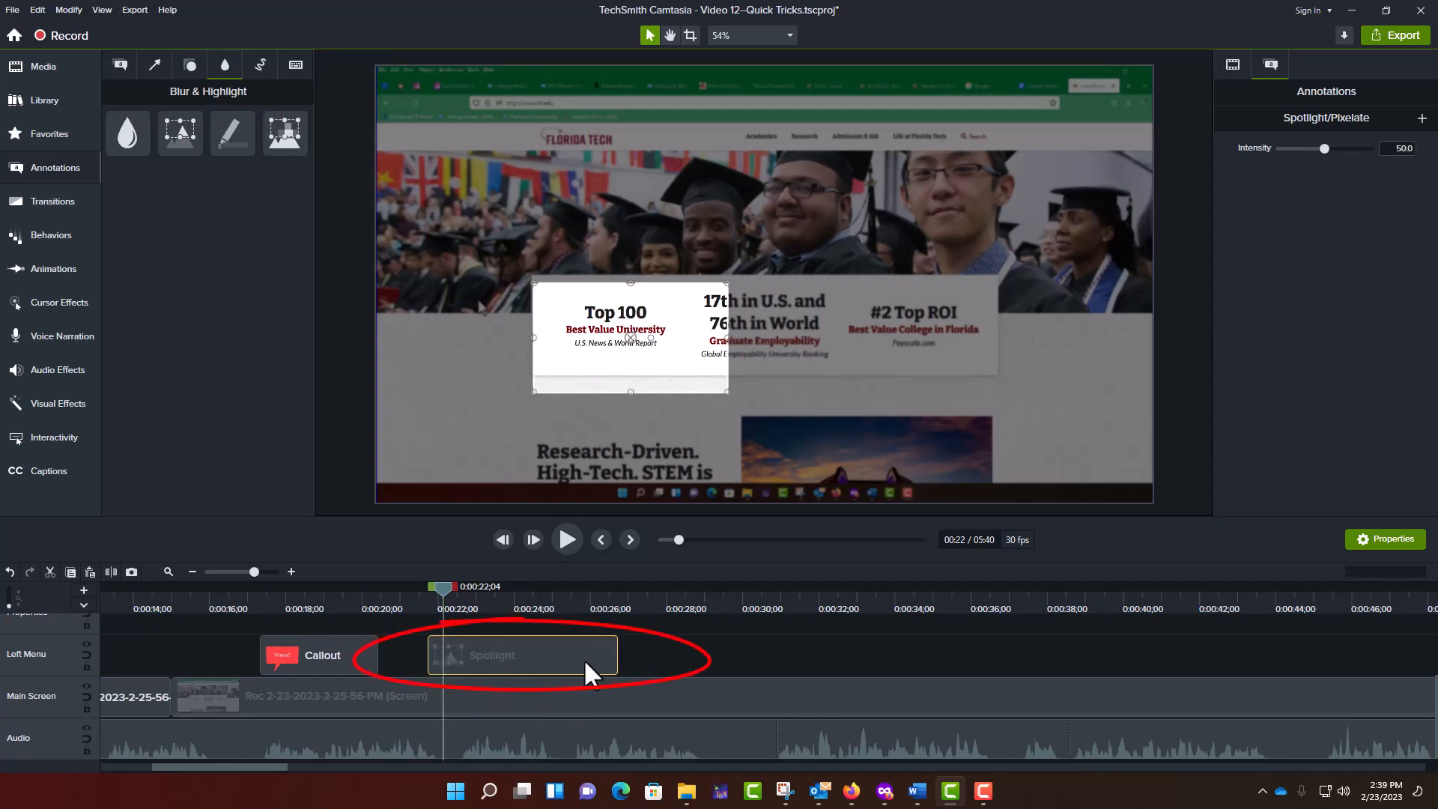
pyautogui.moveTo(615, 656); pyautogui.dragTo(422, 656)
# - Set the Spotlight's height to 300 and width to 450, and reposition it around the "Top 100" text
pyautogui.click(1233, 65)
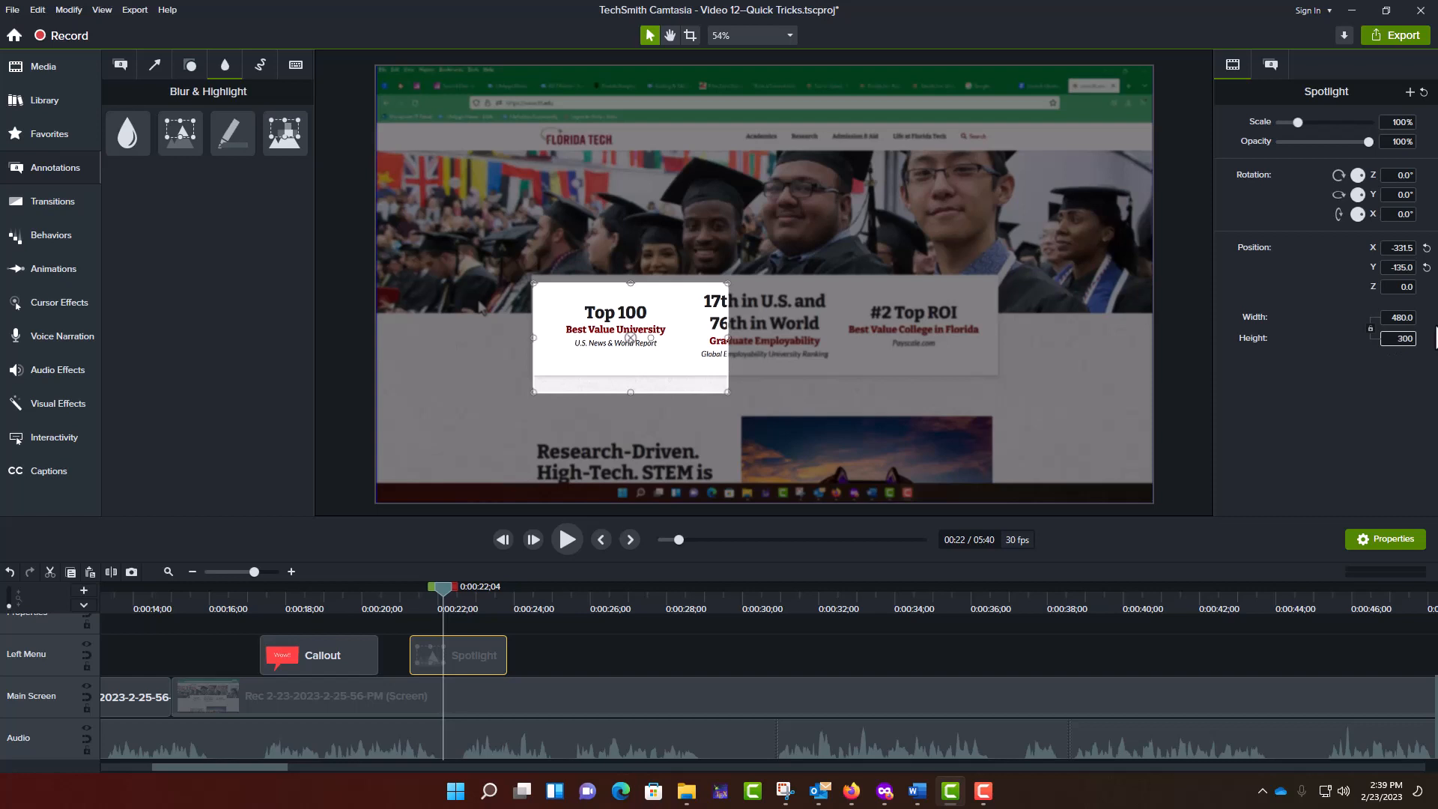
pyautogui.press('Return')
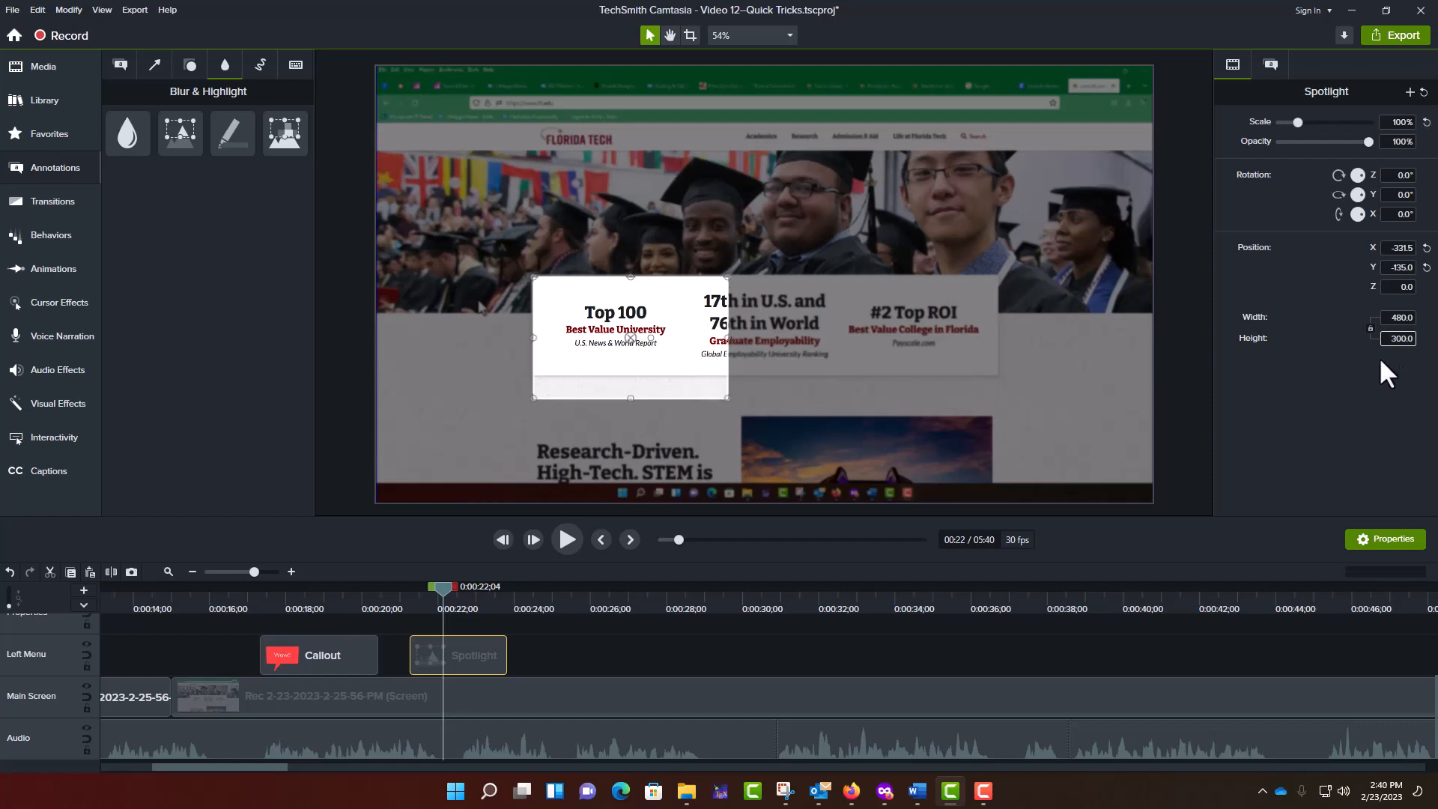
pyautogui.click(1390, 317)
pyautogui.press('Return')
pyautogui.moveTo(661, 355); pyautogui.dragTo(652, 340)
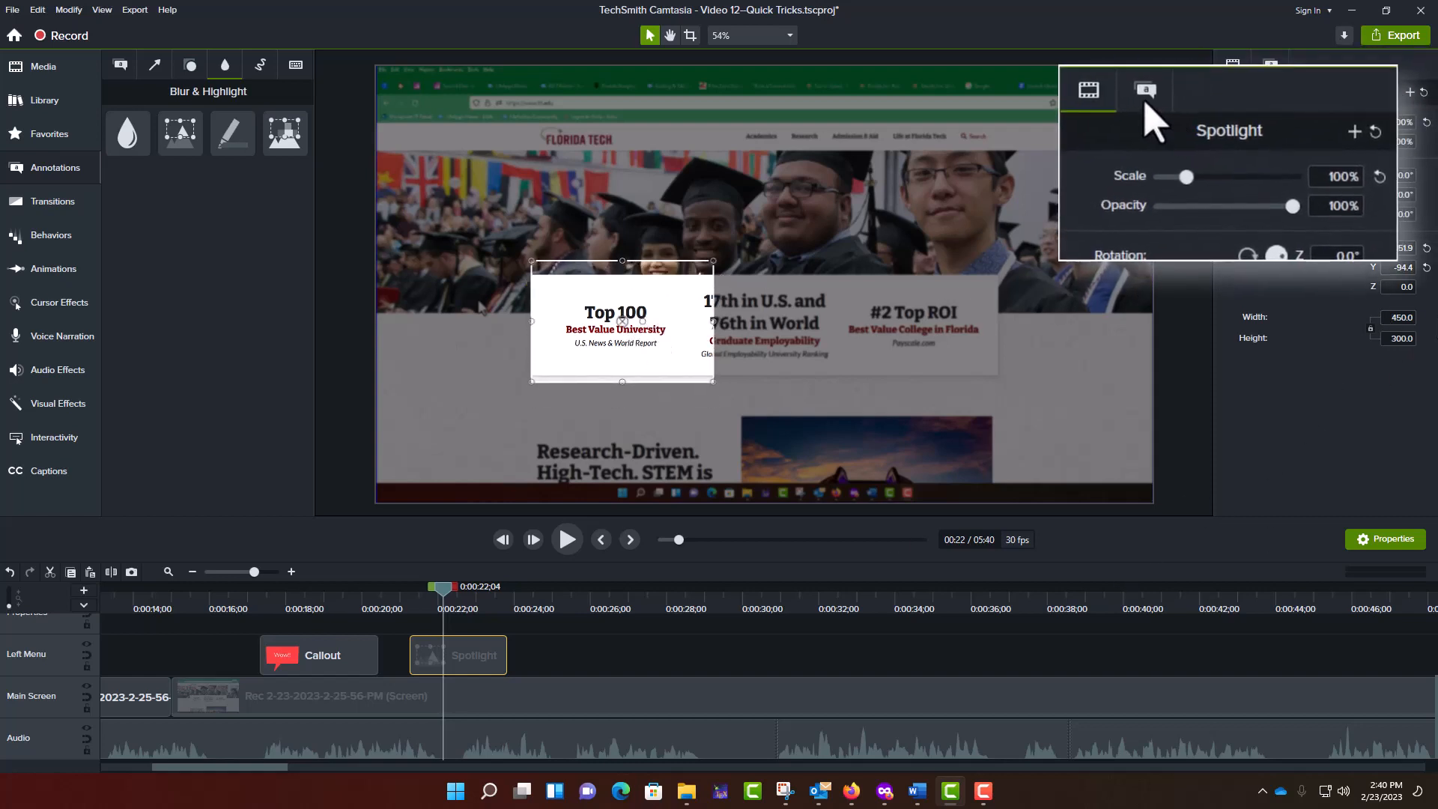
# - Set the Spotlight's intensity to 61.9, and delete the Spotlight from the timeline
pyautogui.click(1269, 72)
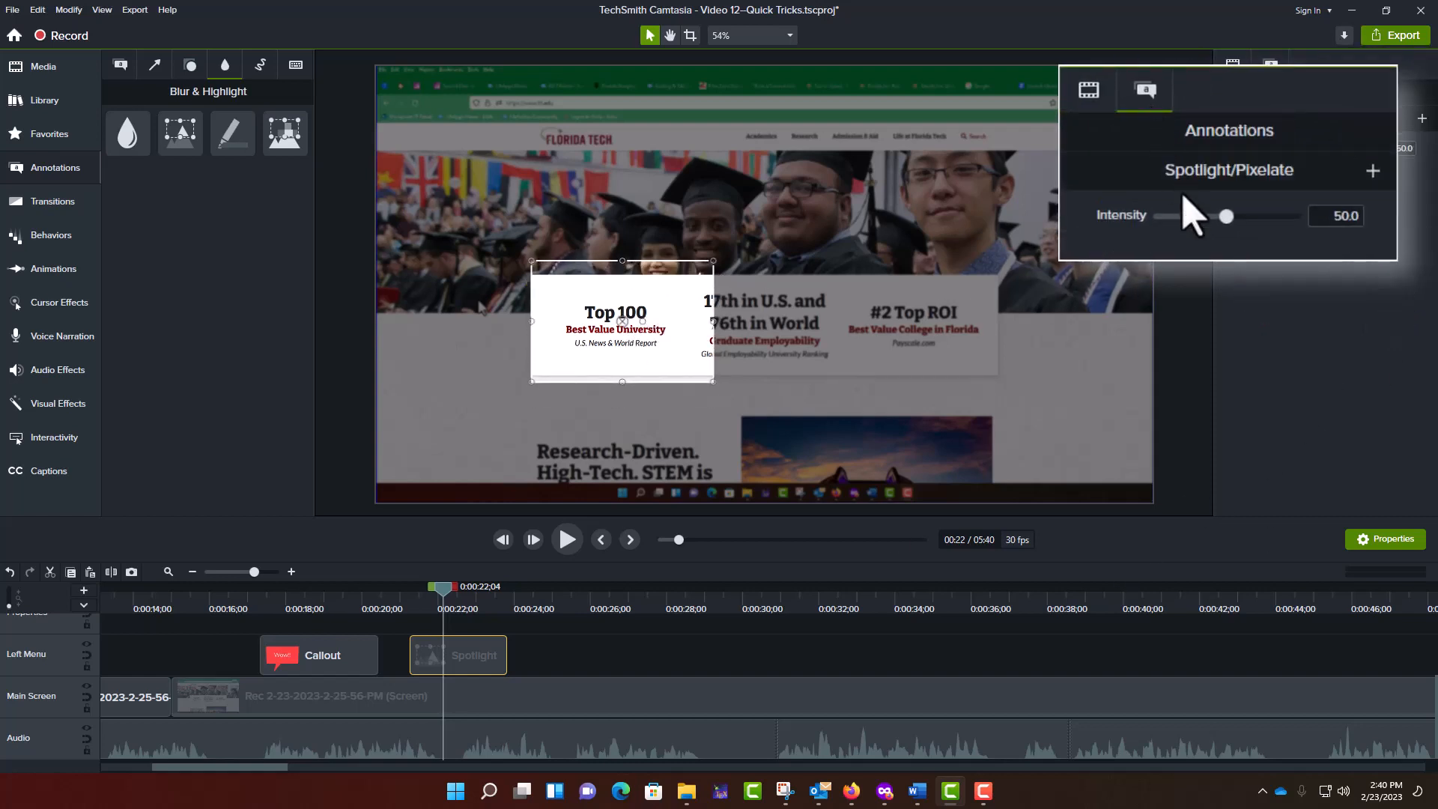
pyautogui.moveTo(1232, 216)
pyautogui.mouseDown()
pyautogui.moveTo(1245, 217)
pyautogui.moveTo(1196, 217)
pyautogui.moveTo(1243, 217)
pyautogui.mouseUp()
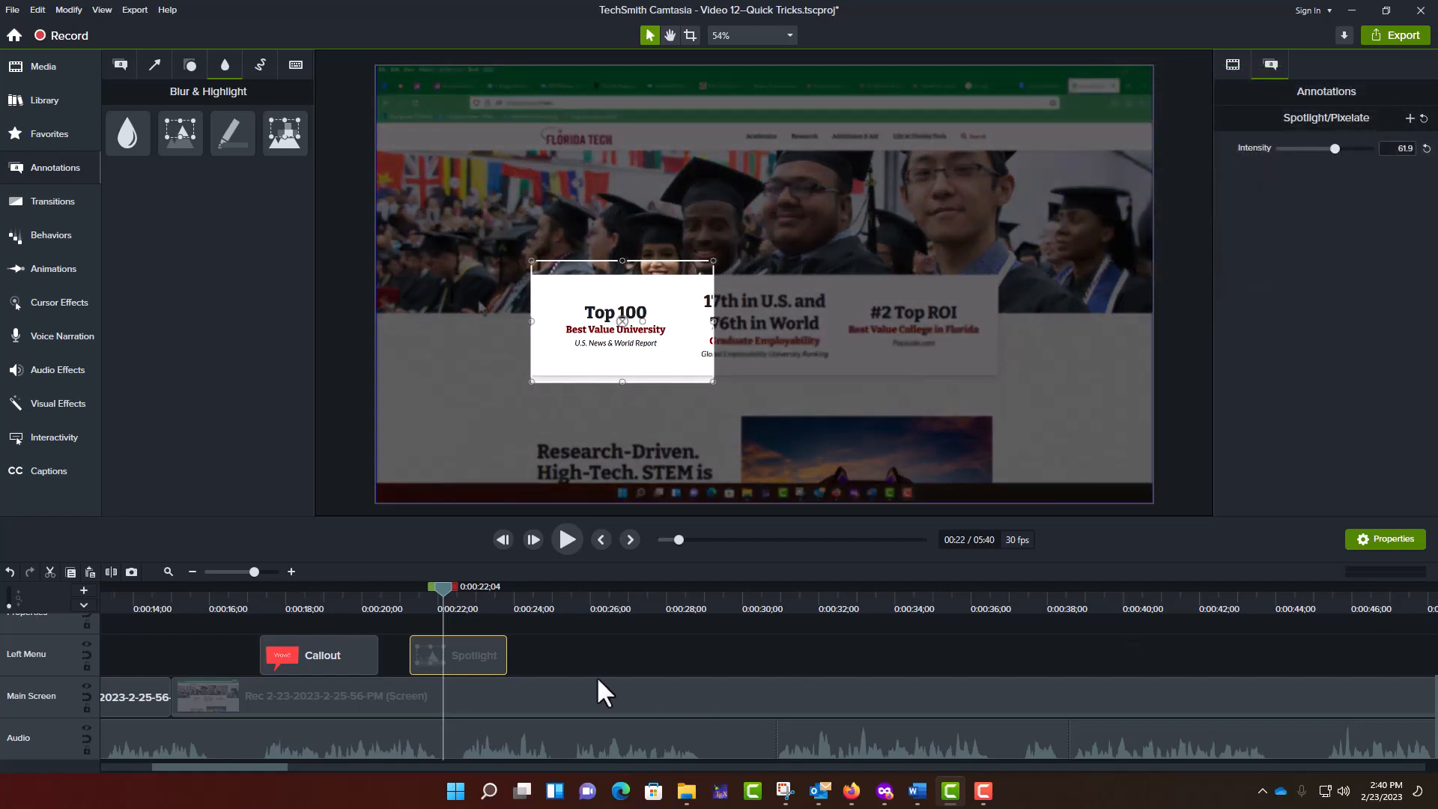
pyautogui.press('Delete')
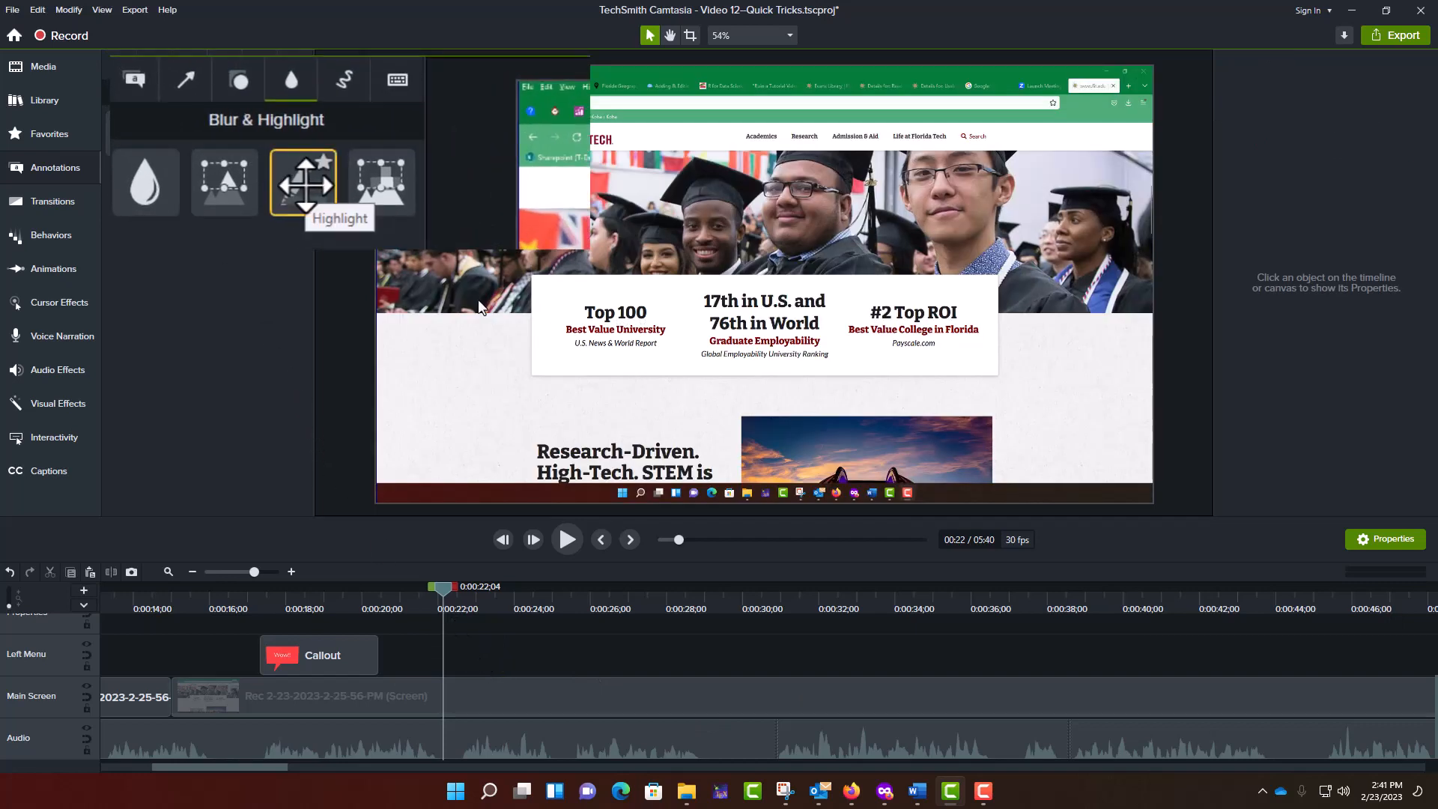
# - Add a Highlight over the "Top 100" text and adjust its clip to run from about 21.5 to 24 seconds
pyautogui.moveTo(306, 183)
pyautogui.mouseDown()
pyautogui.moveTo(411, 282)
pyautogui.moveTo(587, 340)
pyautogui.moveTo(617, 334)
pyautogui.mouseUp()
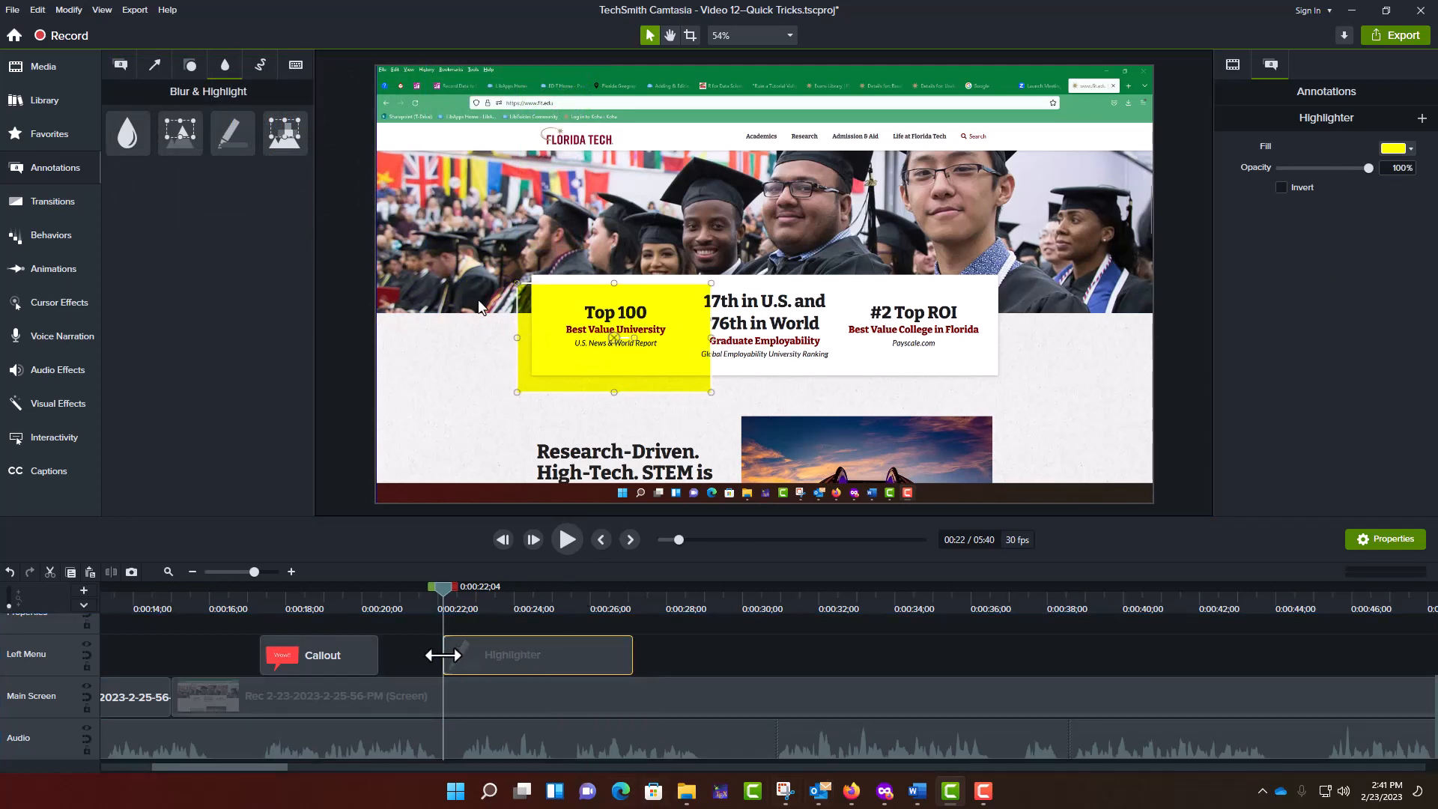
pyautogui.moveTo(443, 655); pyautogui.dragTo(418, 655)
pyautogui.moveTo(627, 659); pyautogui.dragTo(499, 657)
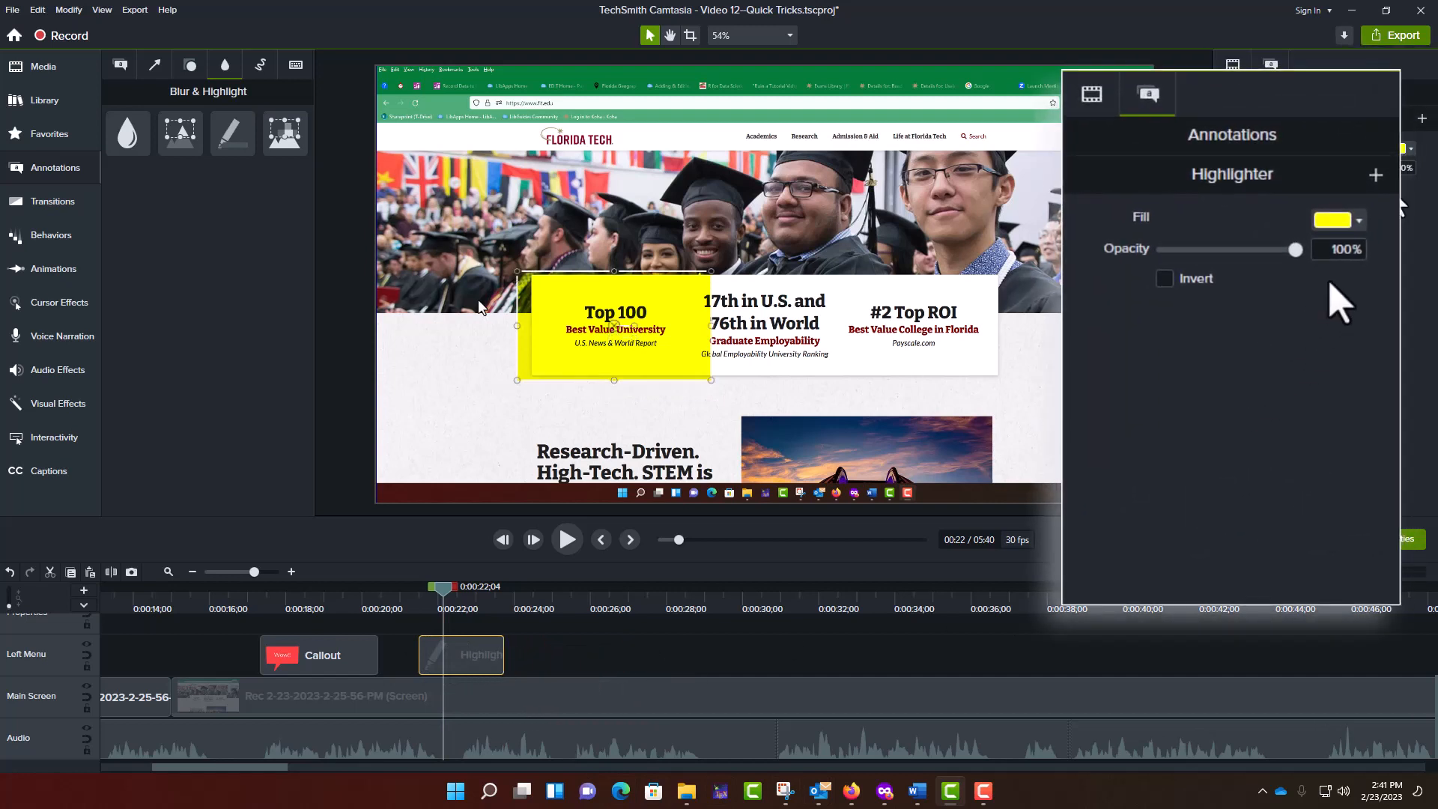
# - Change the highlighter's fill to blue #00A2FF and reduce its opacity to 45%
pyautogui.click(1407, 151)
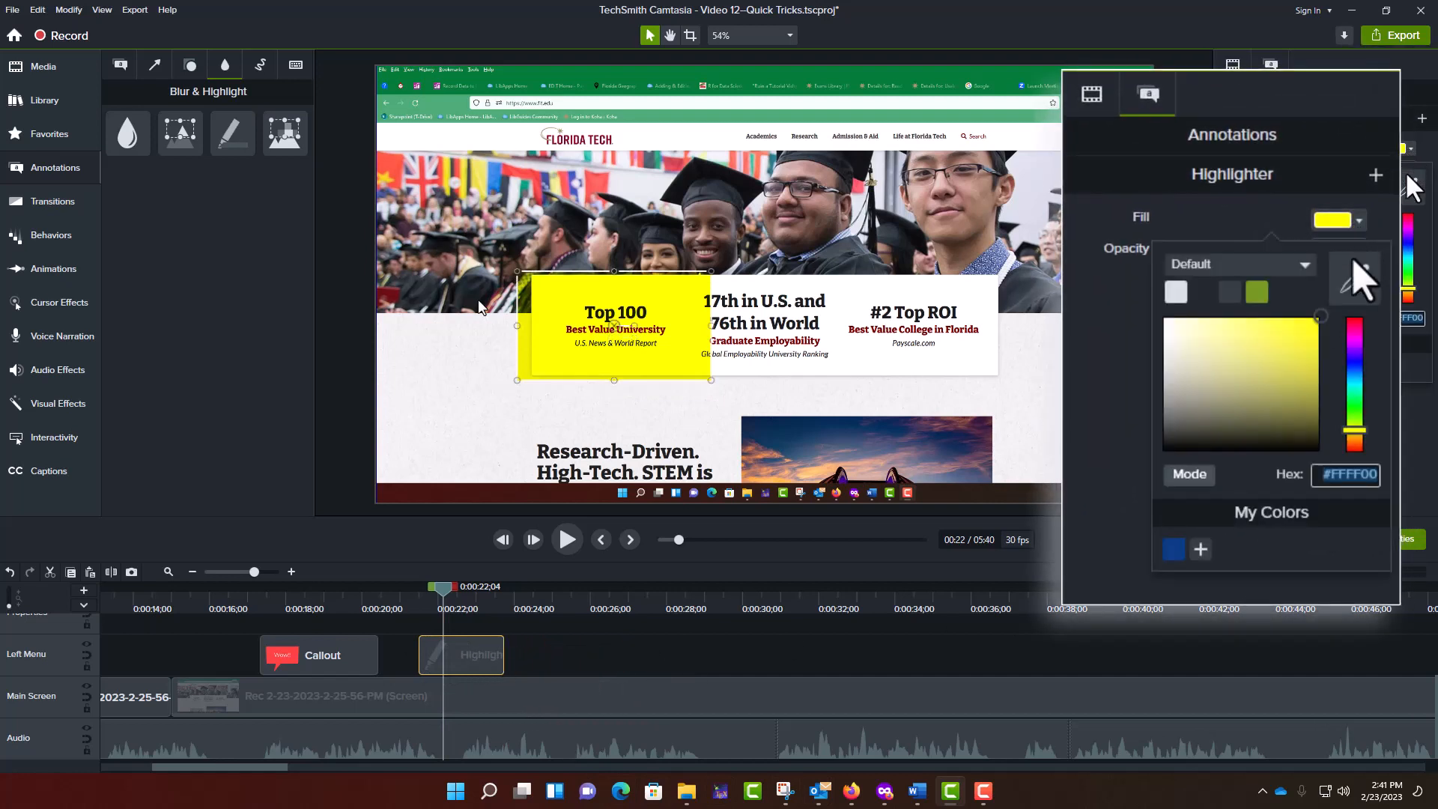
pyautogui.click(1408, 228)
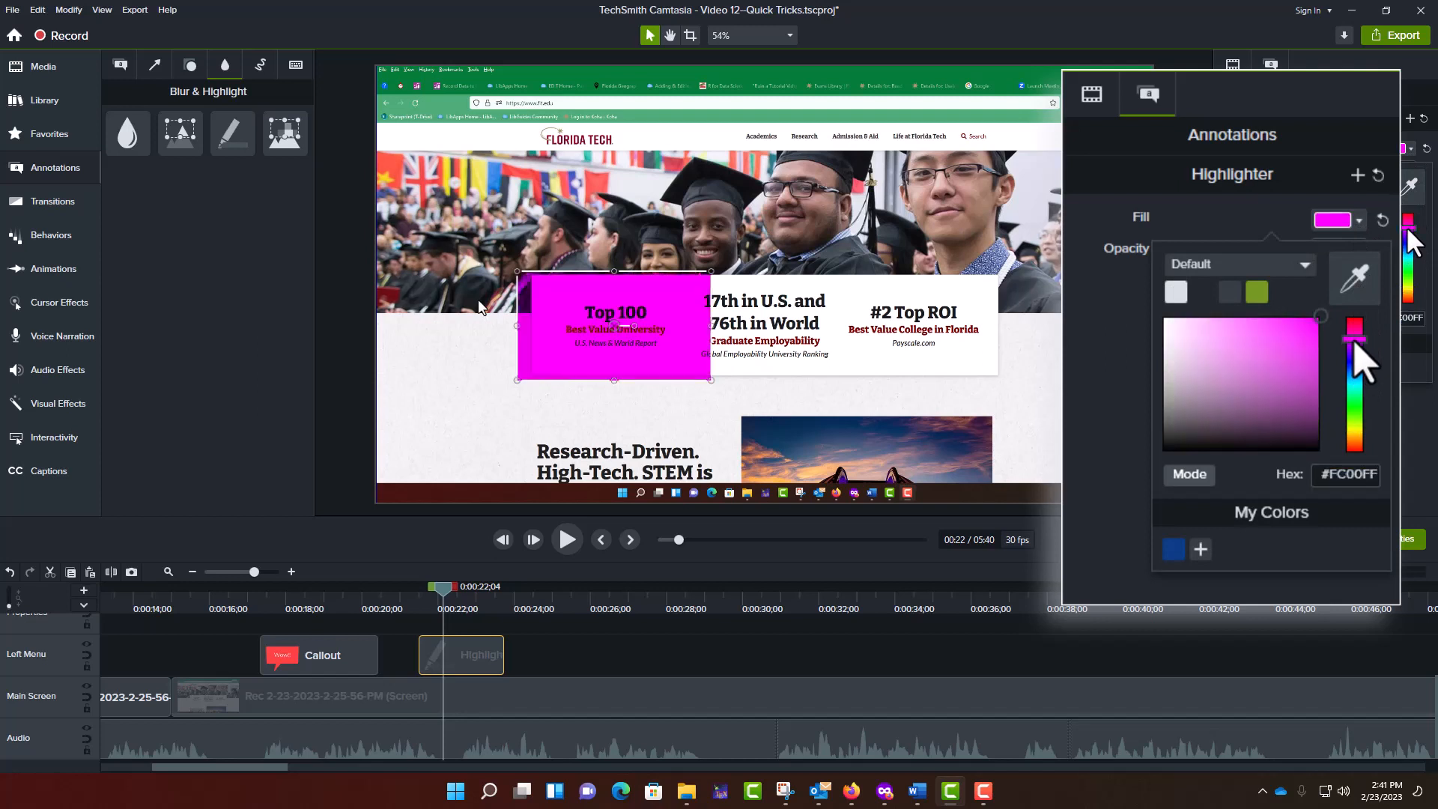
pyautogui.click(1408, 252)
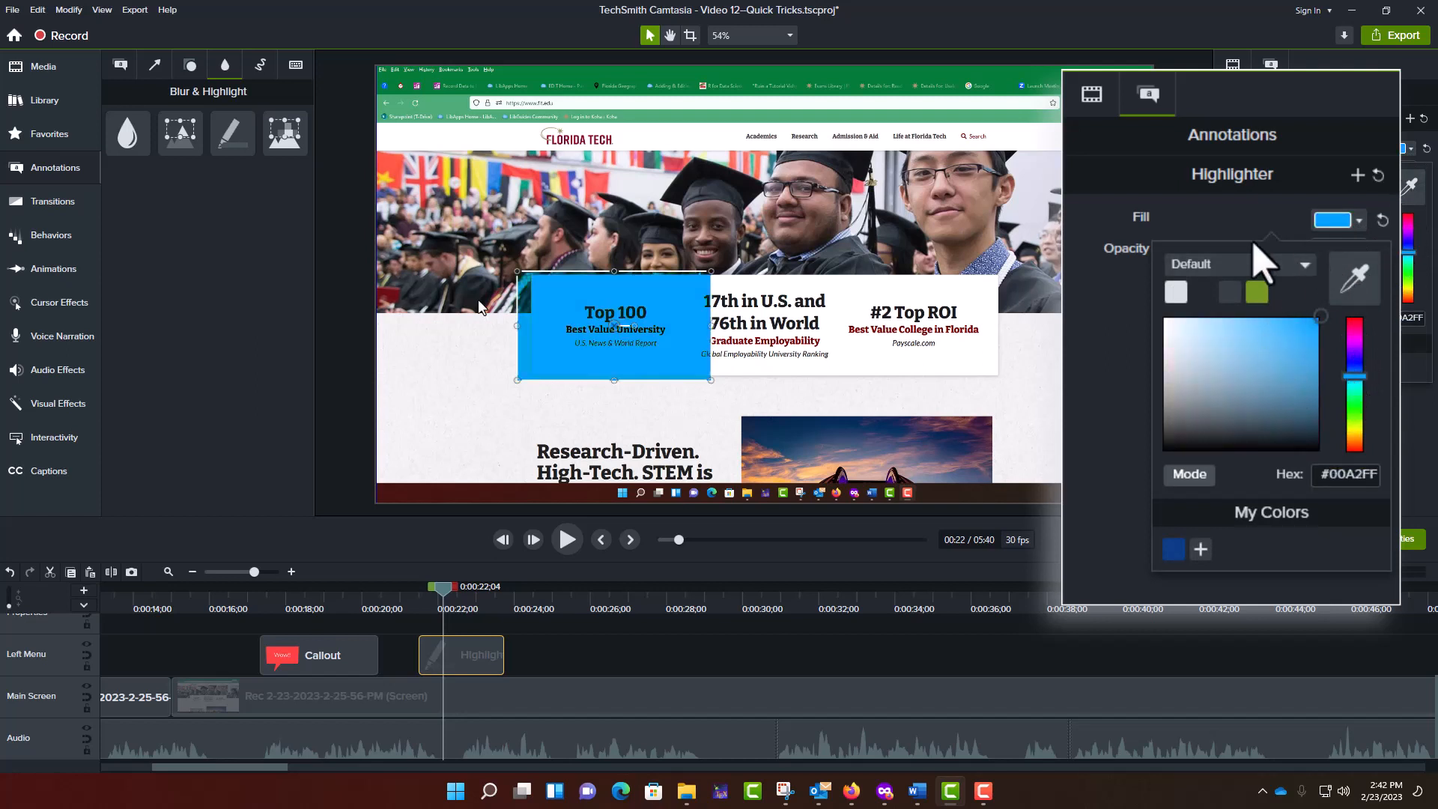
pyautogui.click(1129, 255)
pyautogui.moveTo(1289, 249); pyautogui.dragTo(1215, 278)
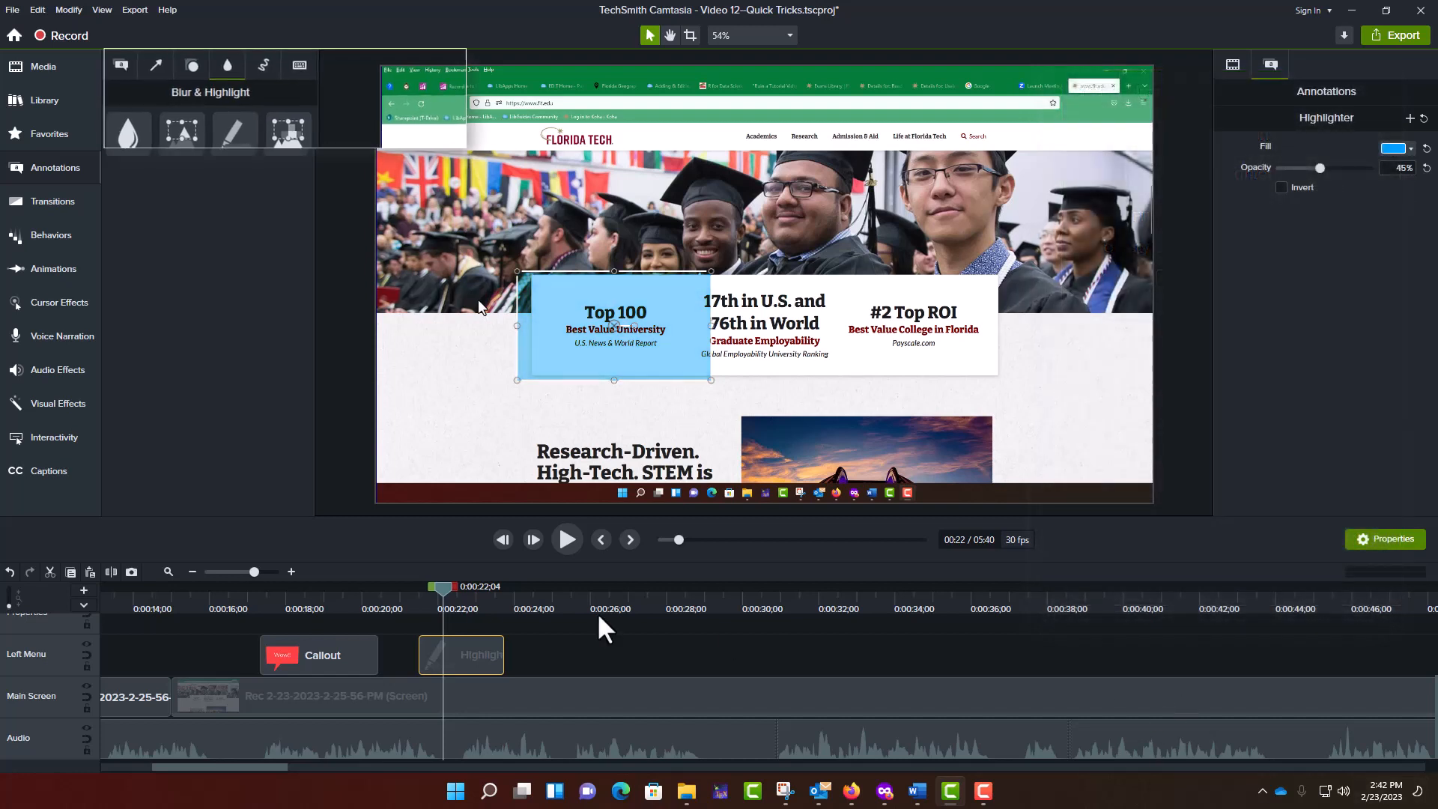
# - Add a red Sketch Motion ellipse around the "Top 100" text, starting at 0:00:26;05 on the timeline
pyautogui.moveTo(442, 586); pyautogui.dragTo(593, 582)
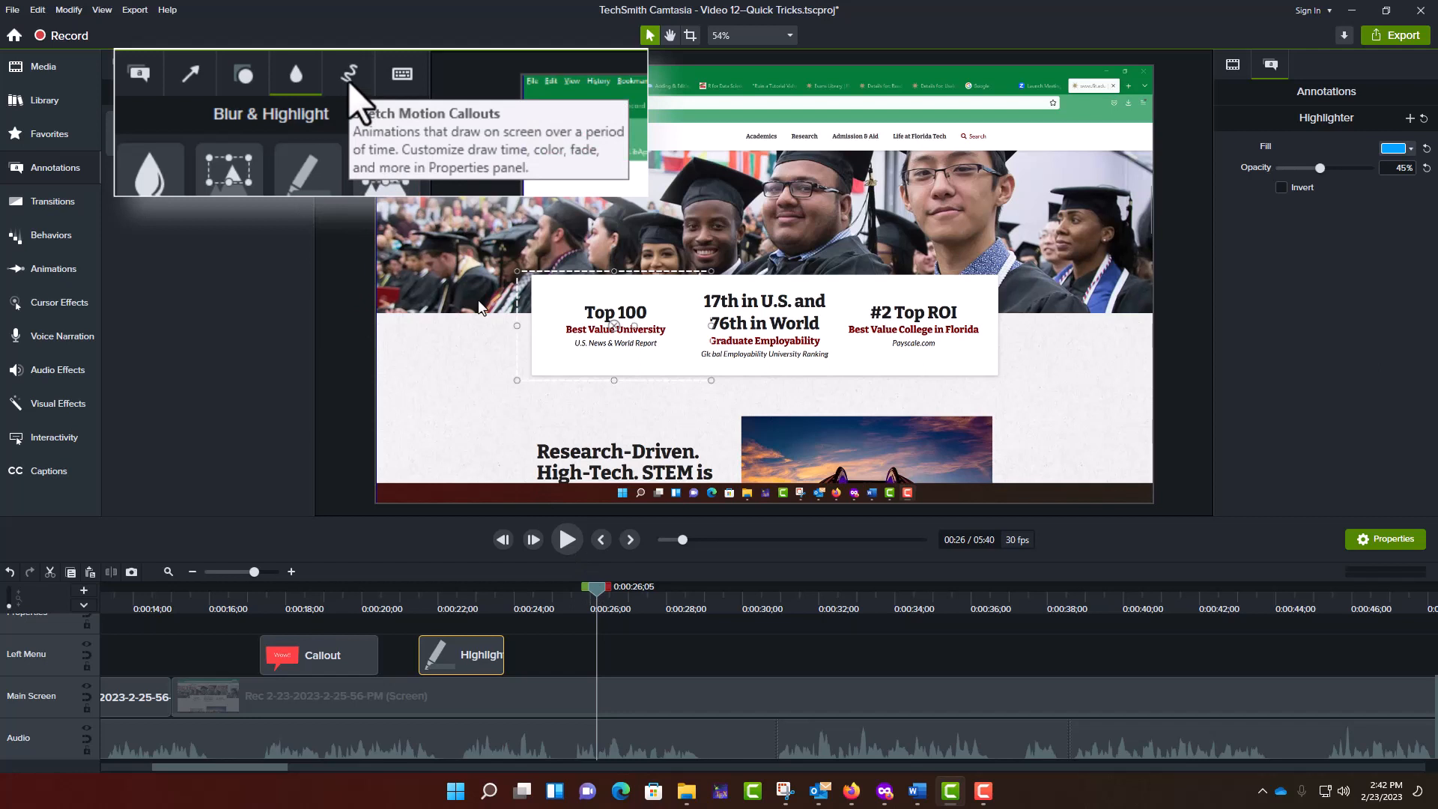
pyautogui.click(260, 66)
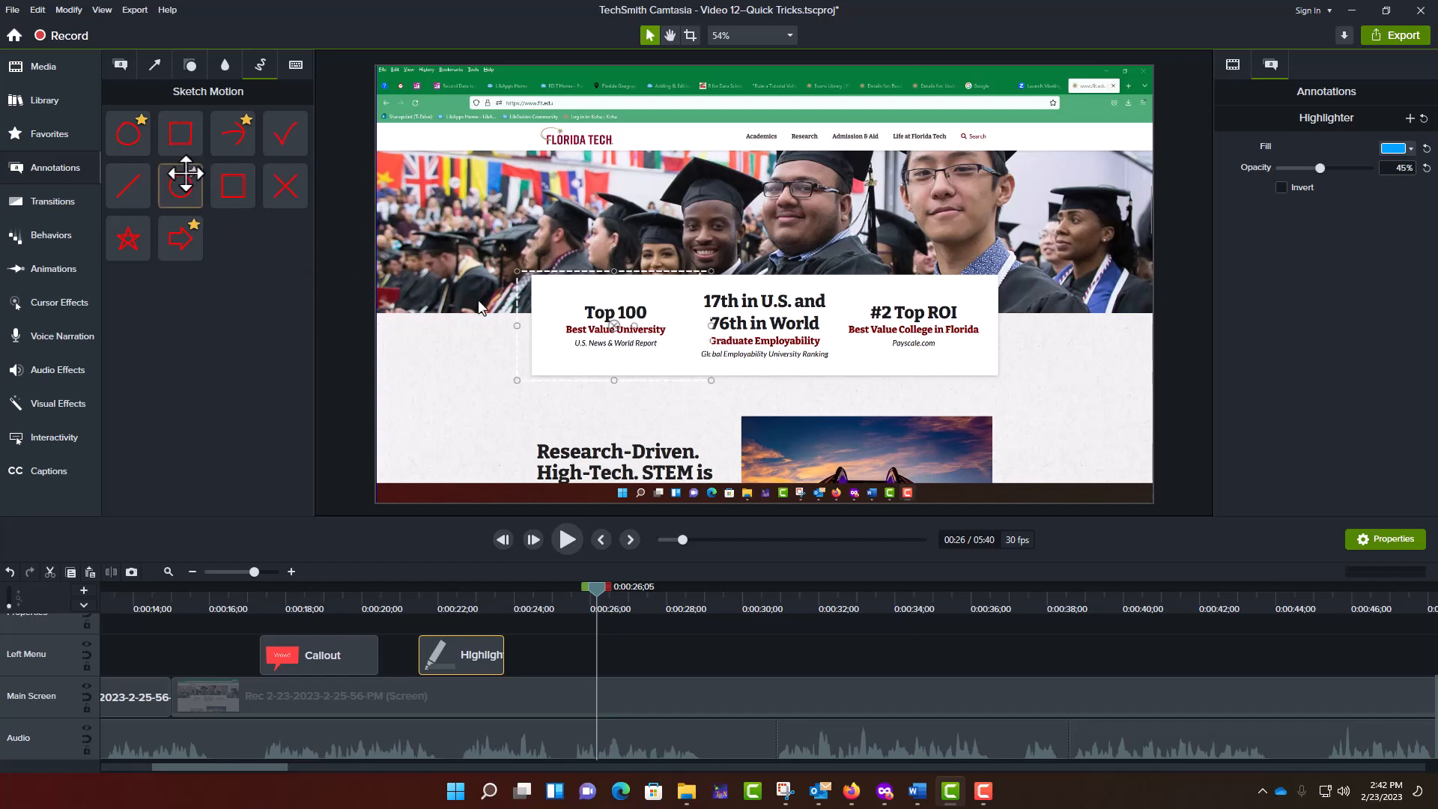
pyautogui.moveTo(128, 135); pyautogui.dragTo(607, 333)
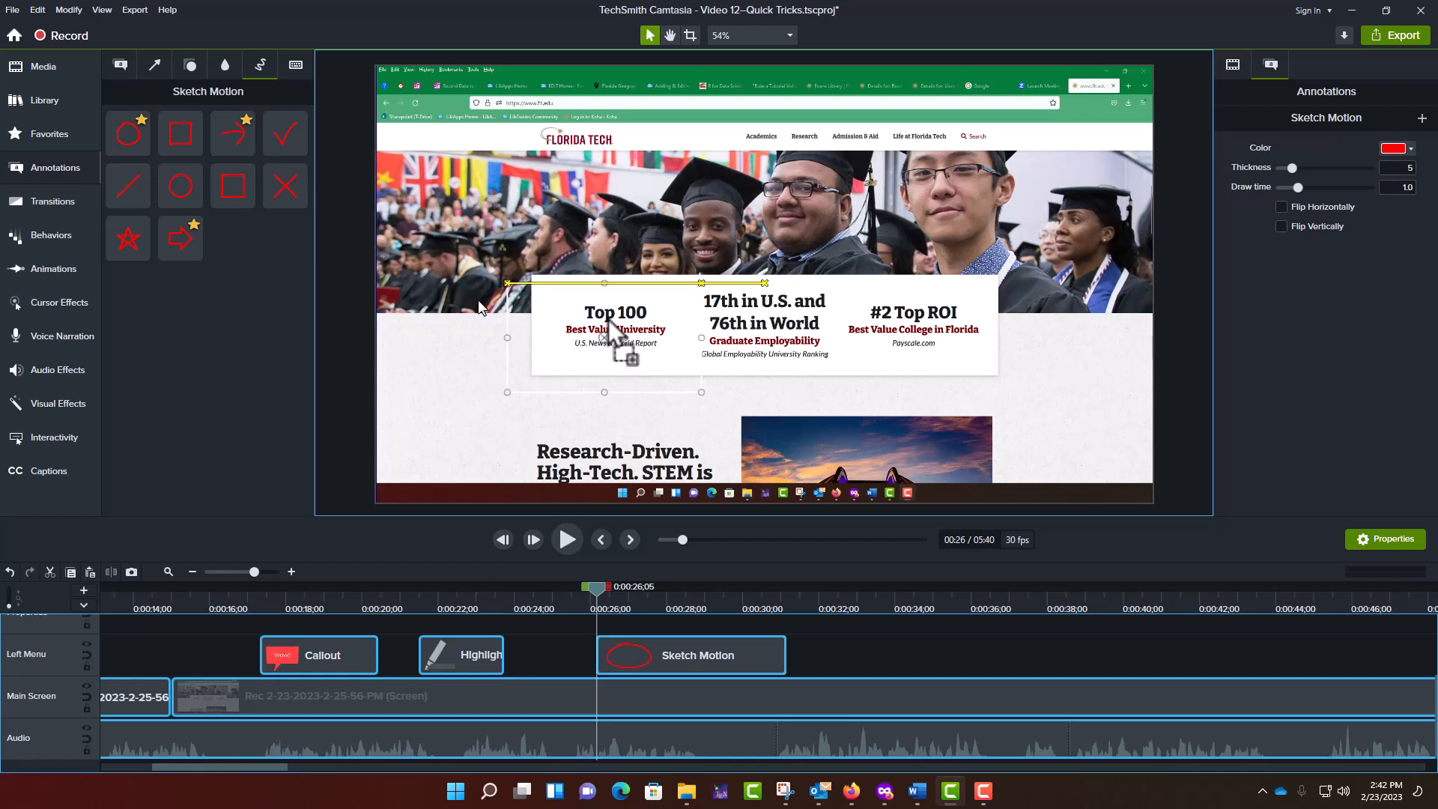
pyautogui.moveTo(608, 319); pyautogui.dragTo(609, 318)
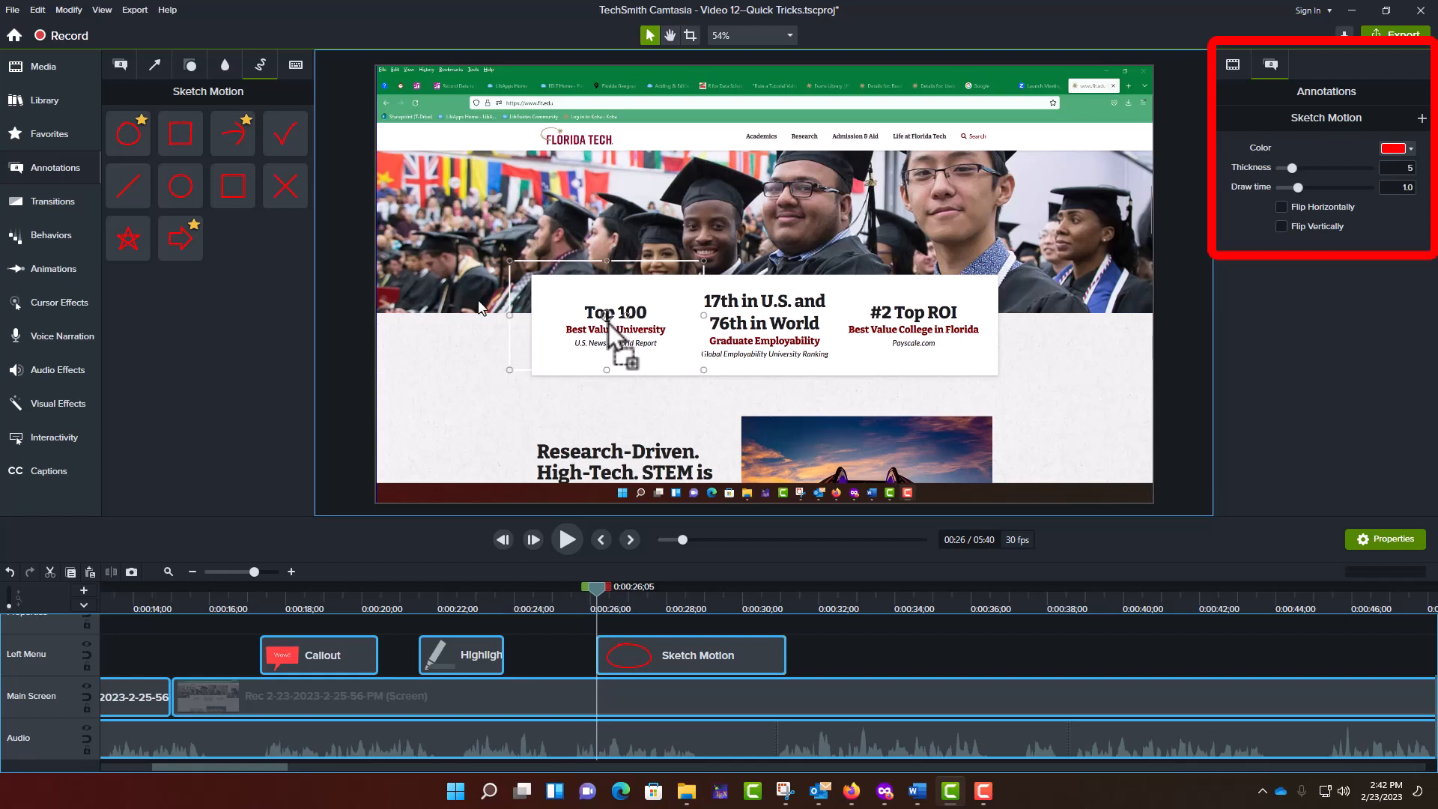
pyautogui.moveTo(606, 316); pyautogui.dragTo(609, 318)
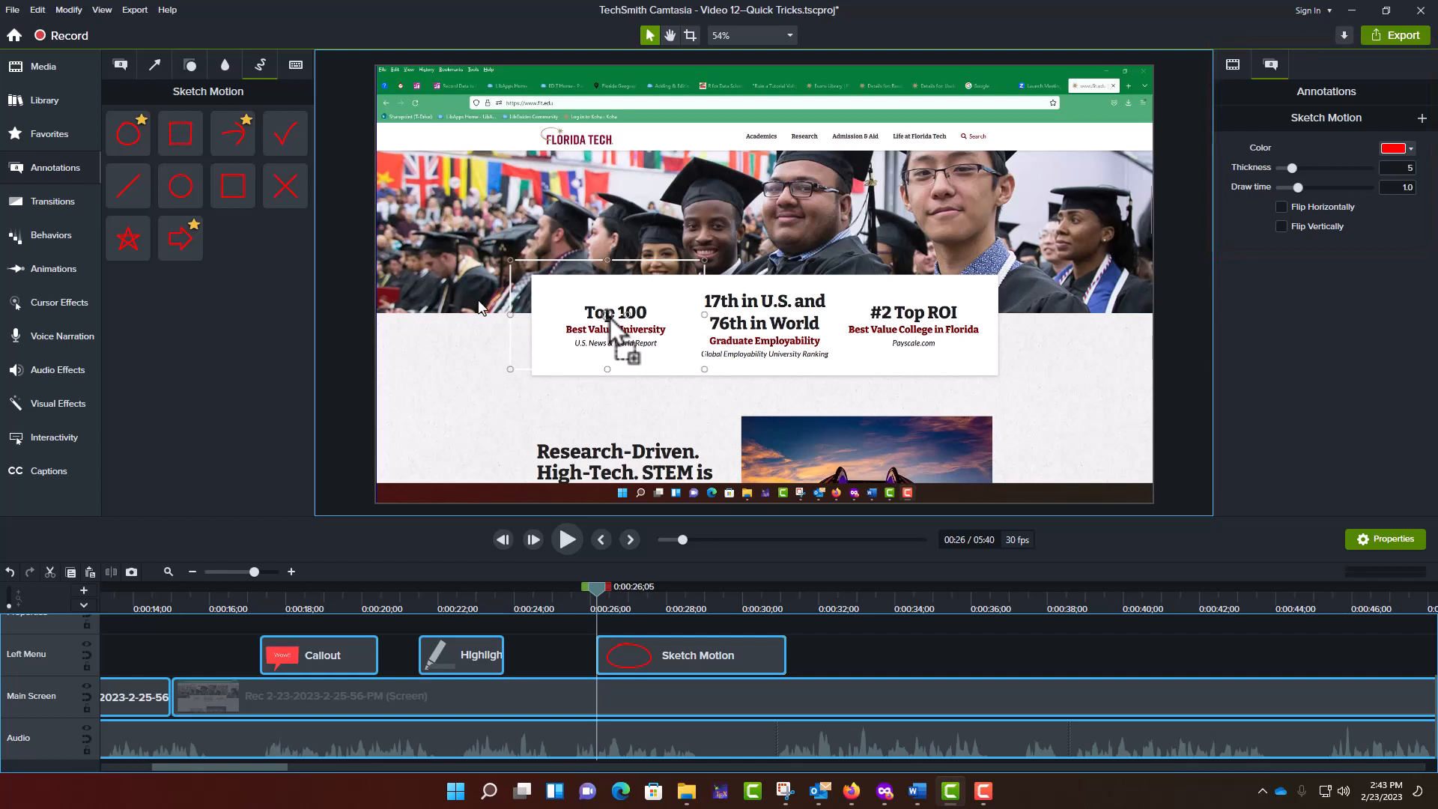
pyautogui.moveTo(610, 318); pyautogui.dragTo(608, 314)
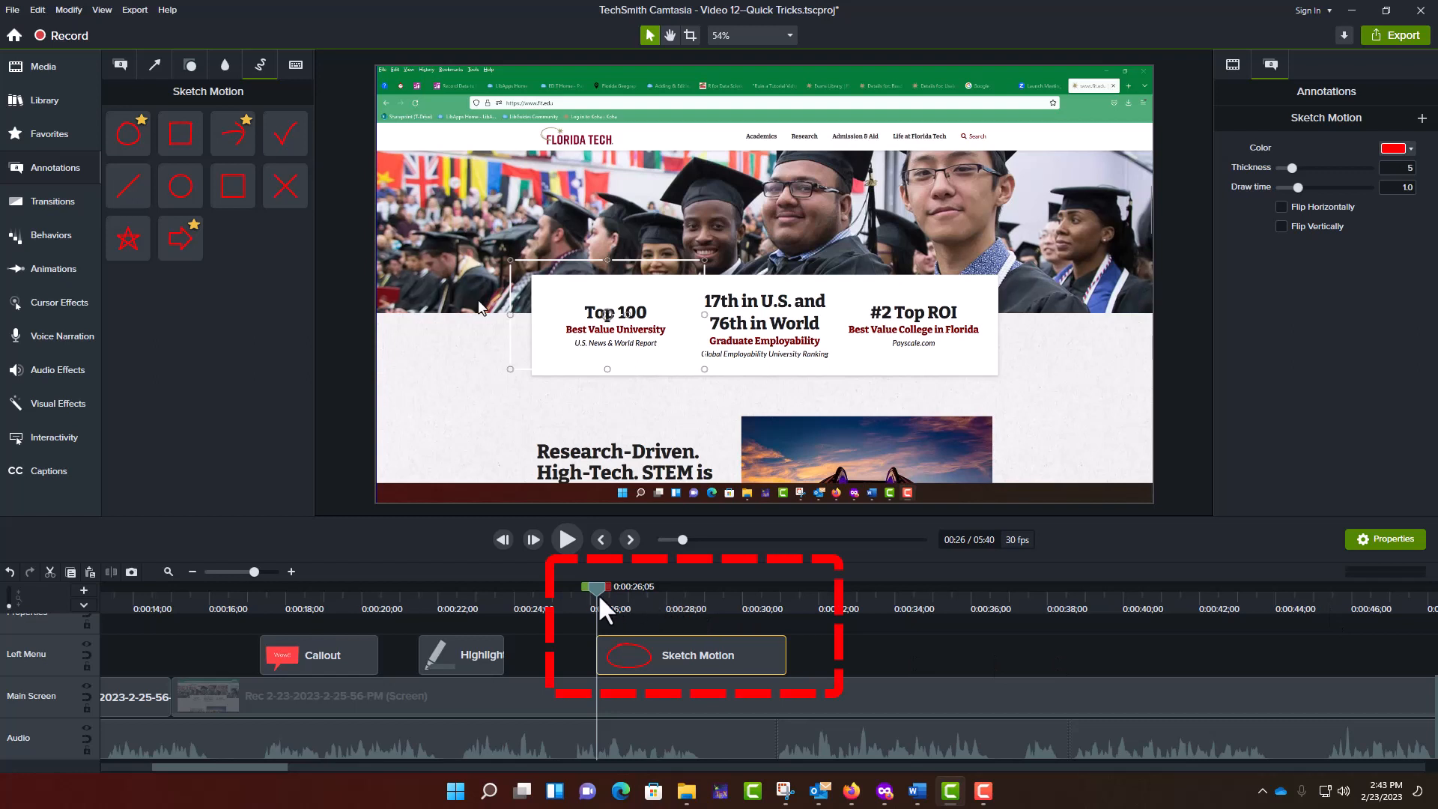
# - Set the Sketch Motion ellipse's draw time to 1.5 seconds and play the video from just before it to test the timing
pyautogui.moveTo(596, 587); pyautogui.dragTo(636, 591)
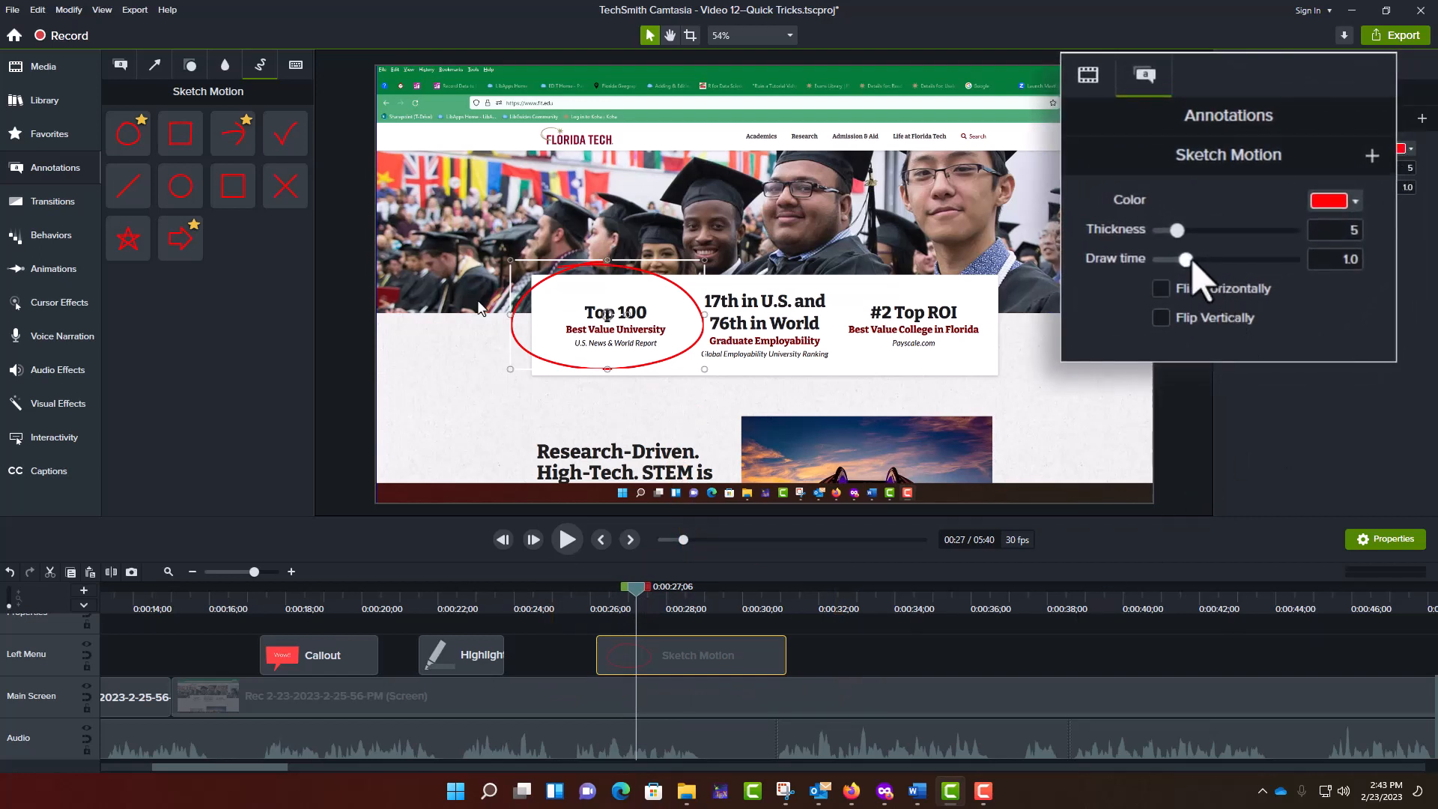
pyautogui.moveTo(1187, 261); pyautogui.dragTo(1201, 265)
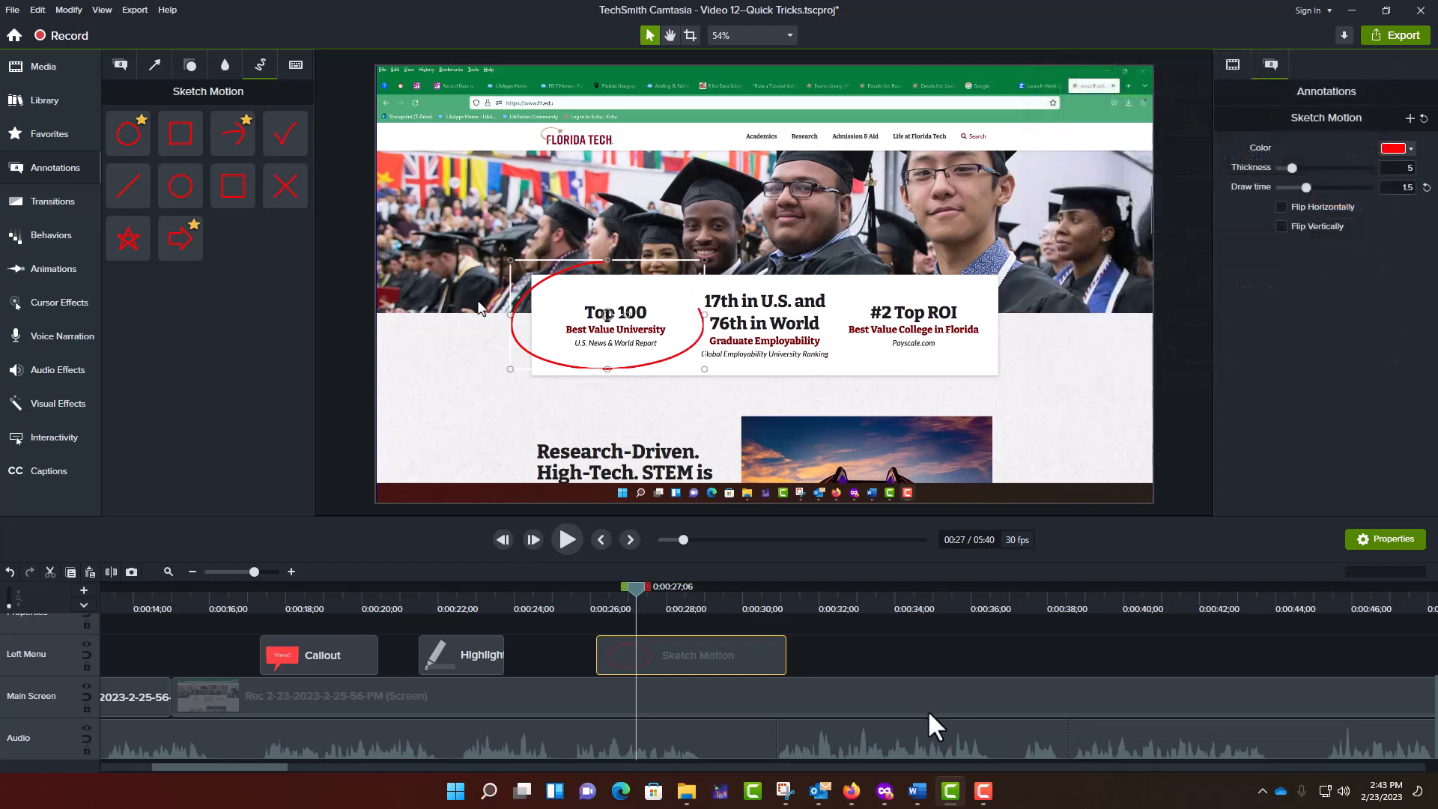
pyautogui.moveTo(634, 584); pyautogui.dragTo(584, 590)
pyautogui.click(568, 539)
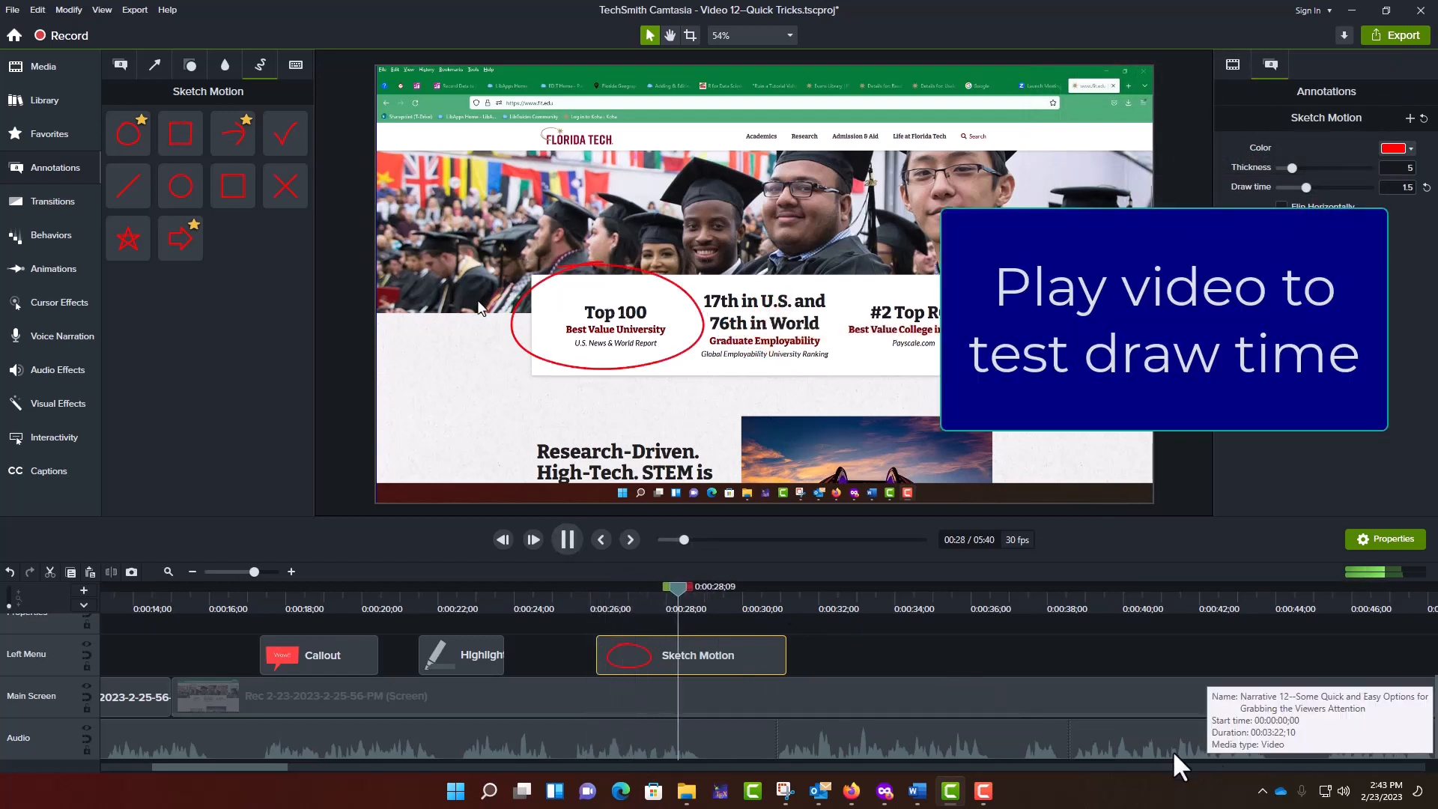
pyautogui.click(569, 539)
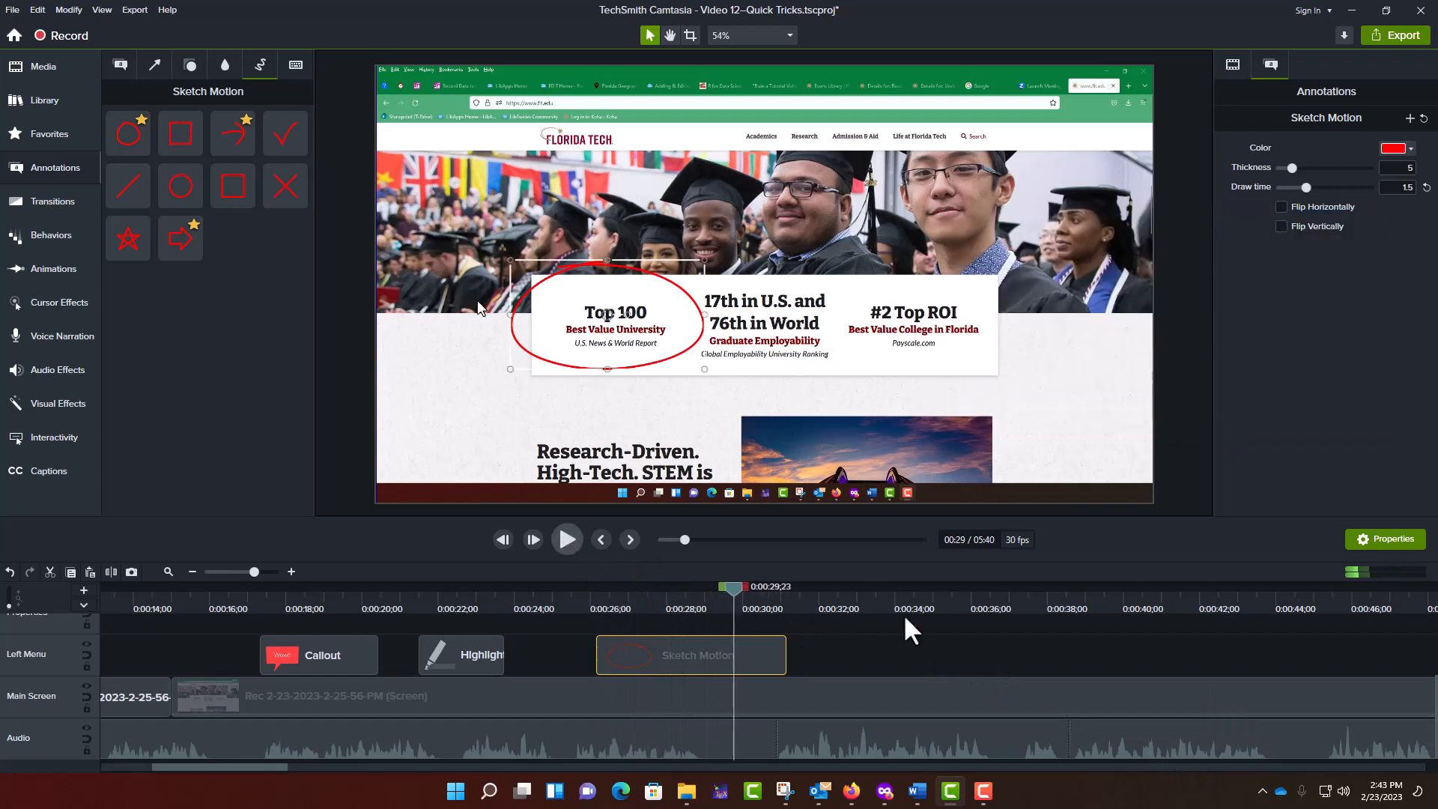